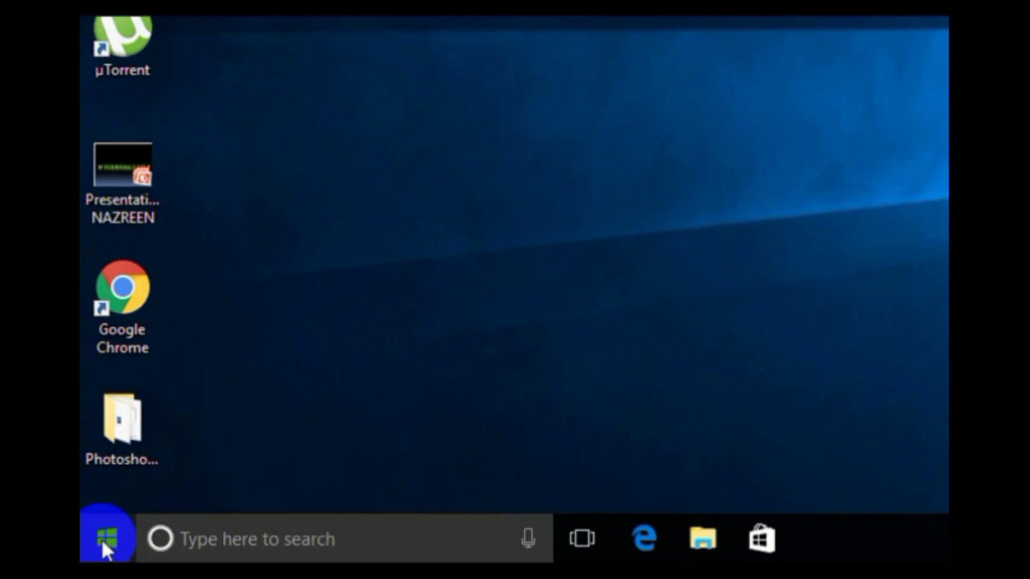
From the Start menu, scroll to W and expand the Windows Accessories folder.
left_click(105, 545)
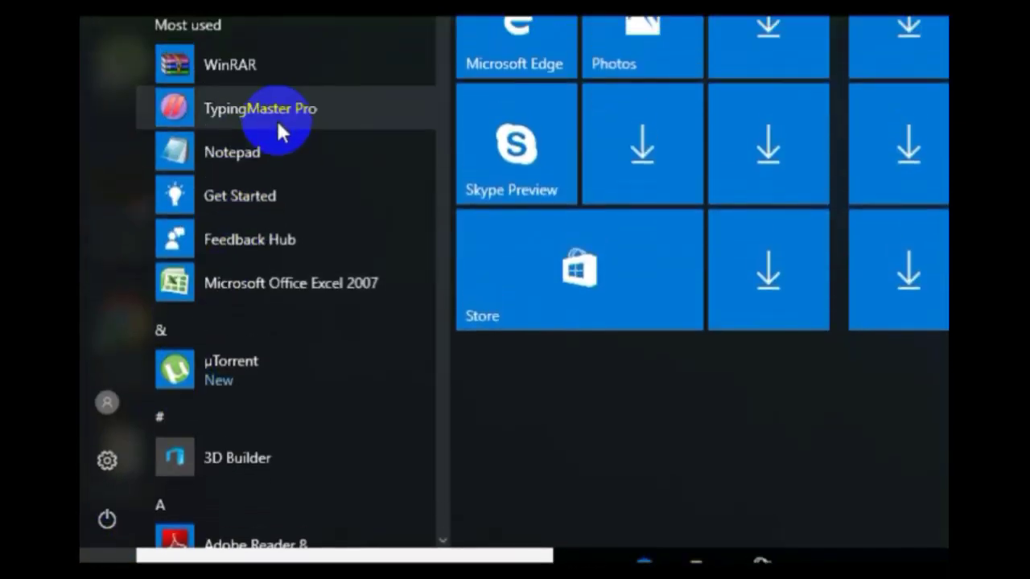
scroll(285, 130, "down", 12)
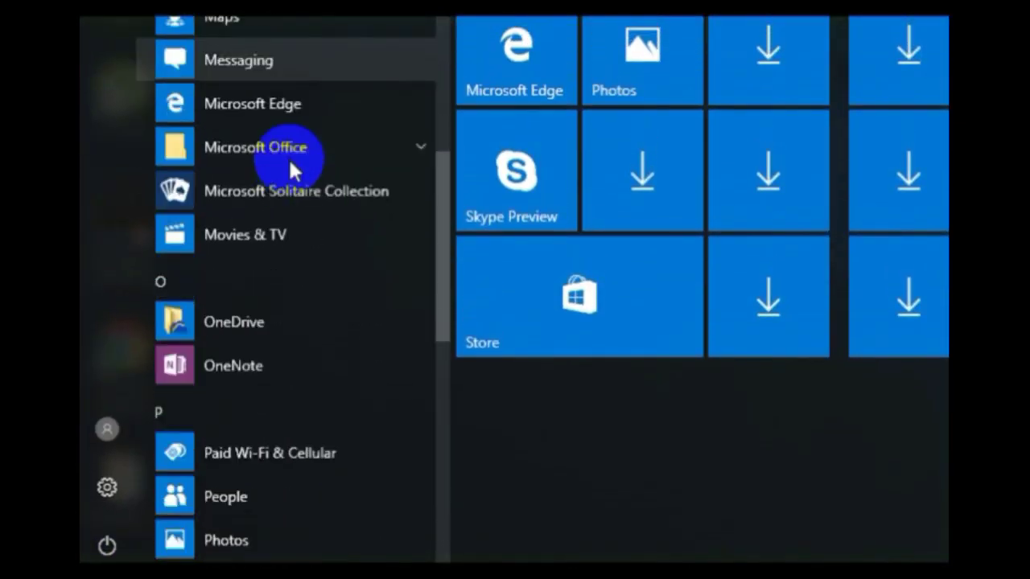
scroll(288, 157, "down", 9)
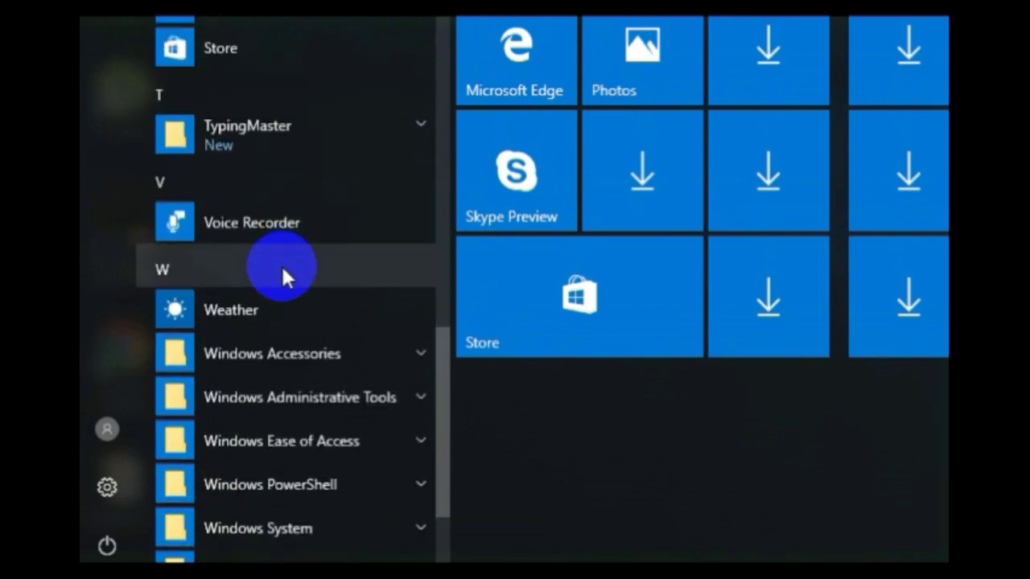
scroll(282, 267, "down", 3)
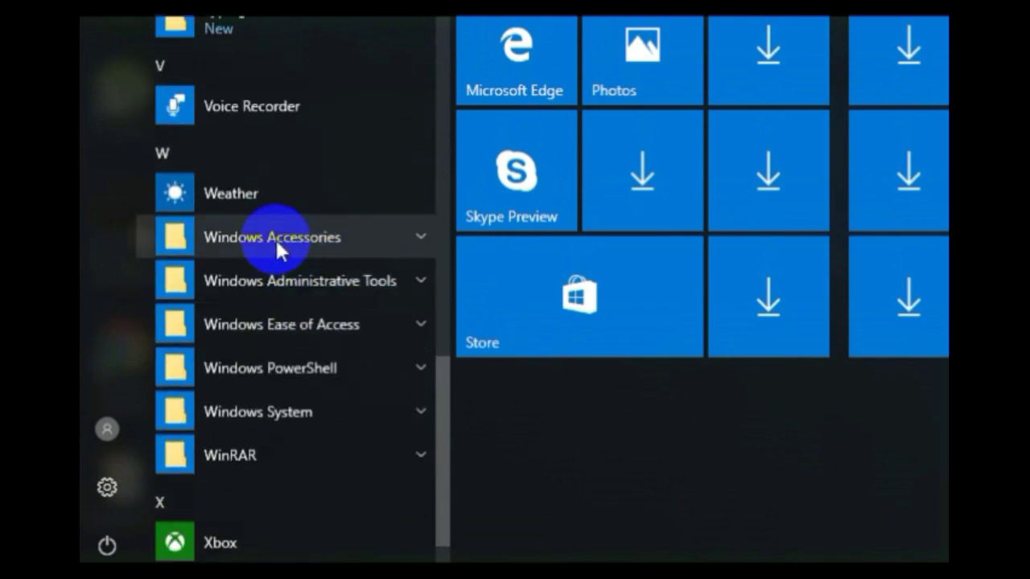
left_click(285, 238)
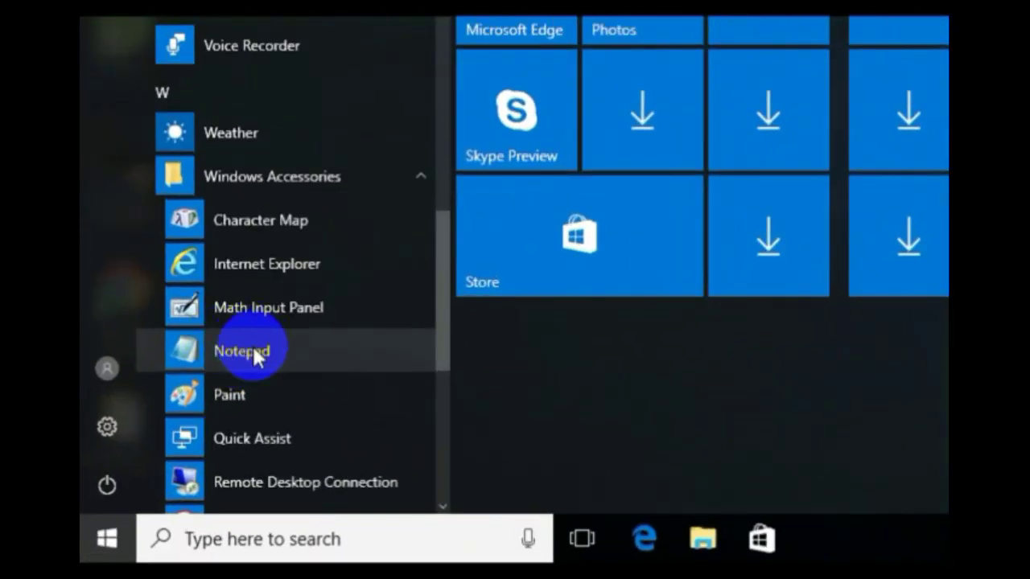
Launch Notepad and type 'This is our Computer Class' into the new document.
left_click(255, 351)
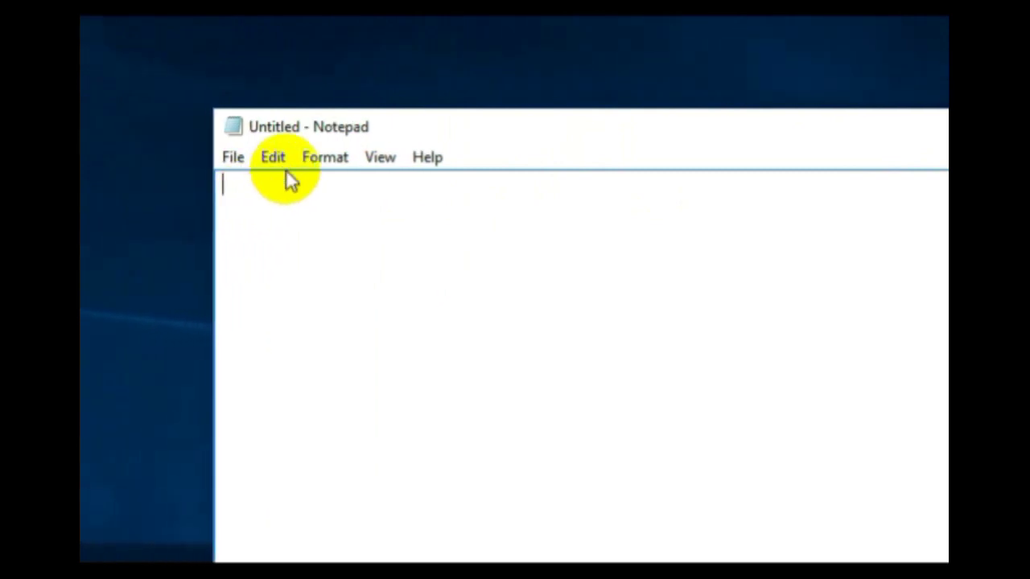
left_click(229, 158)
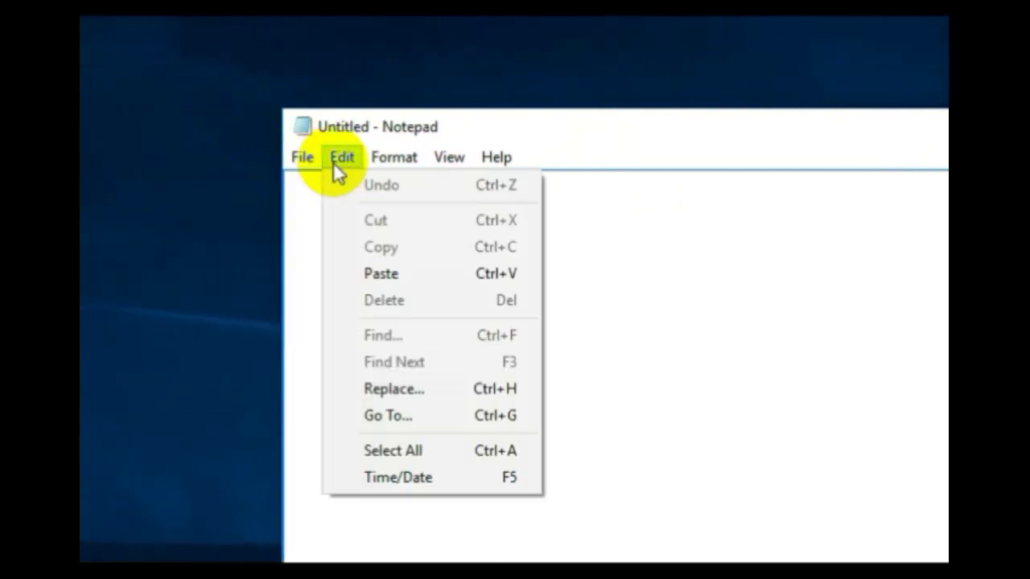
mouse_move(441, 160)
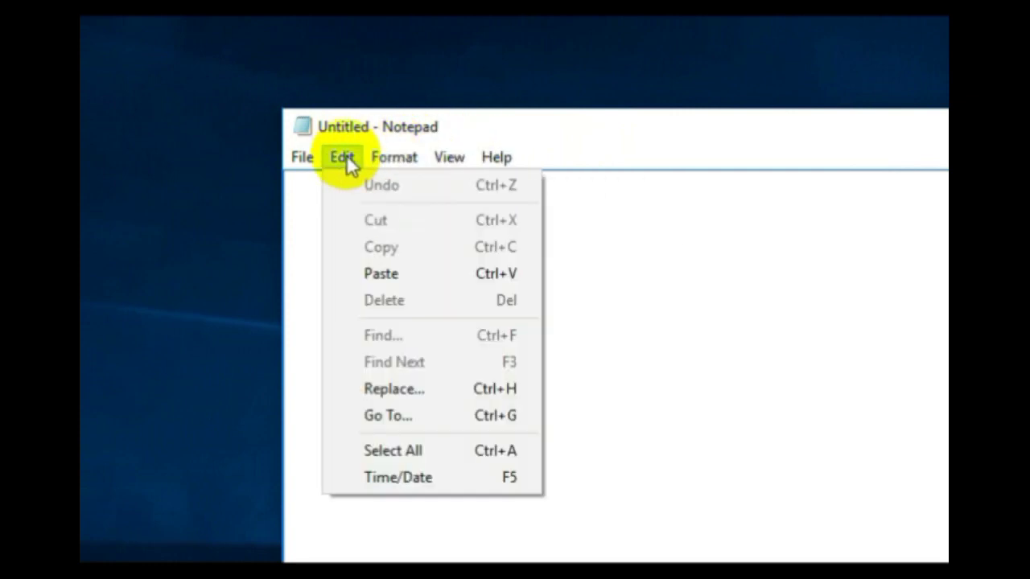
mouse_move(315, 159)
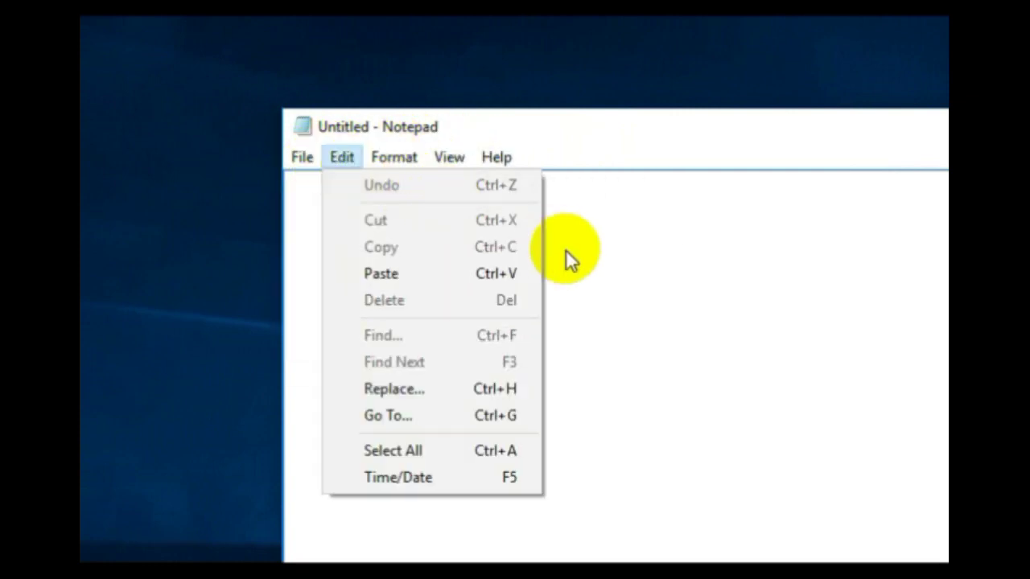
left_click(606, 272)
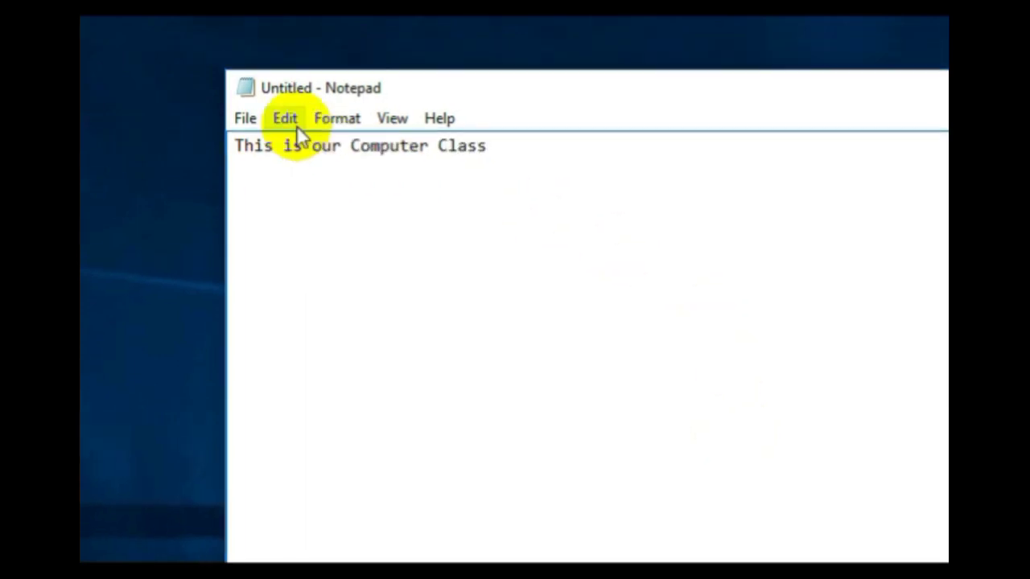
left_click(276, 142)
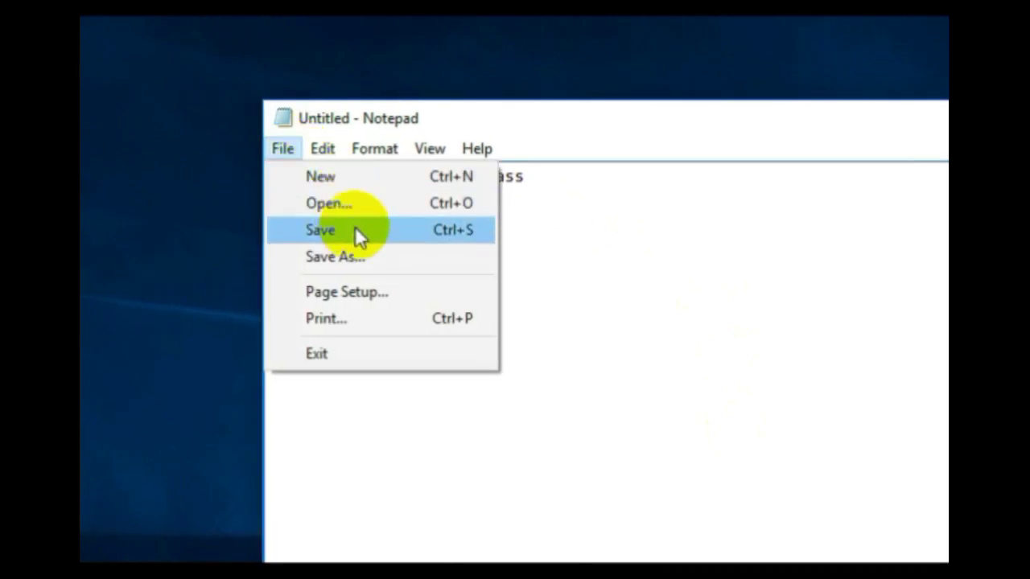
Save the untitled document to the Desktop under the name 'My file'.
left_click(457, 233)
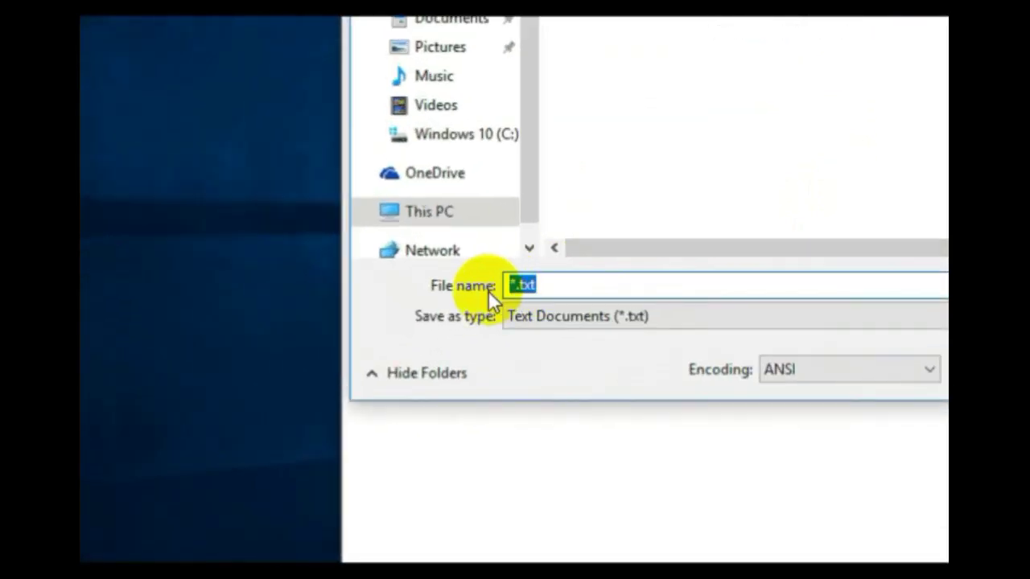
left_click(385, 323)
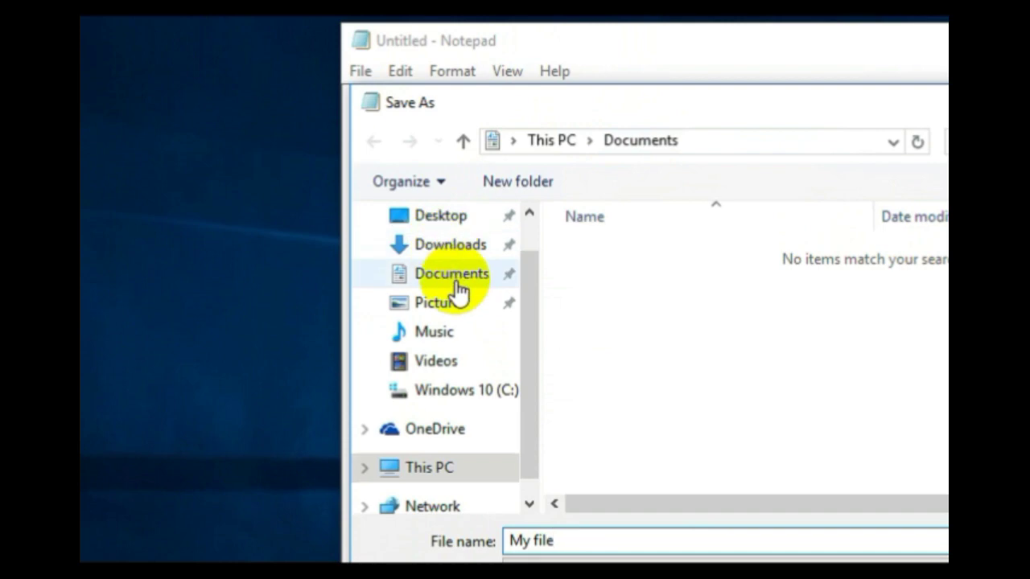
left_click(439, 224)
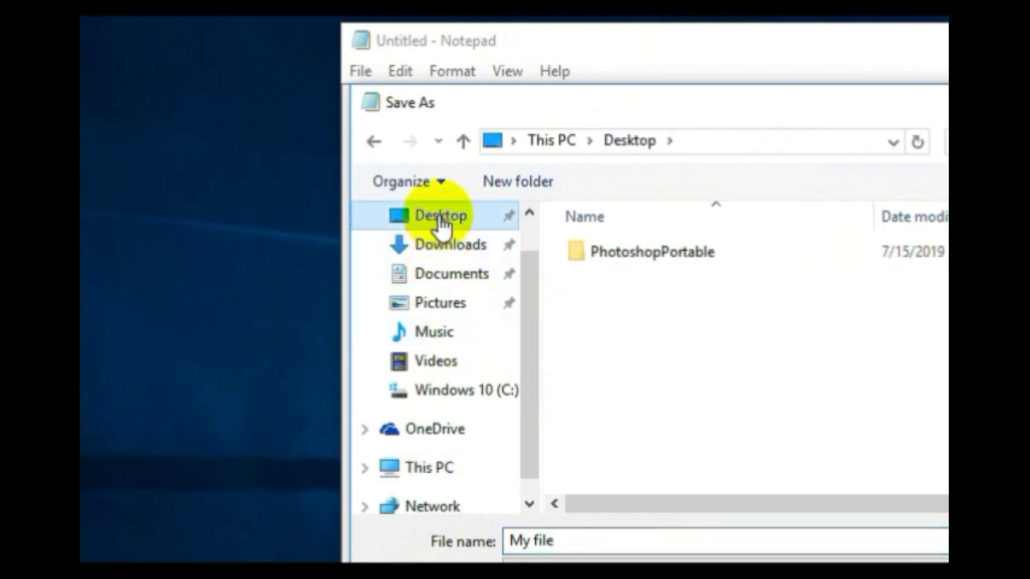
left_click(457, 475)
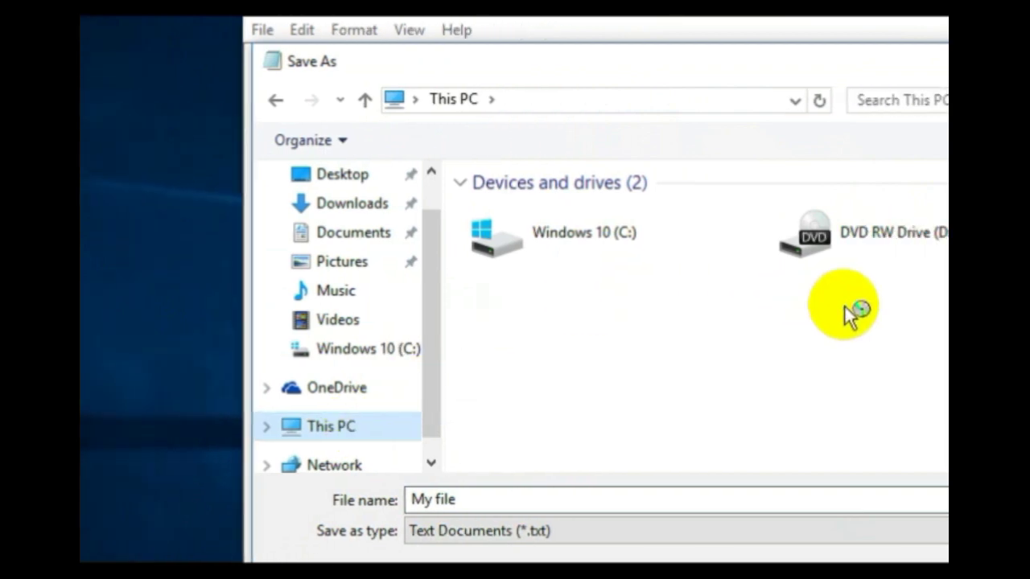
left_click(321, 179)
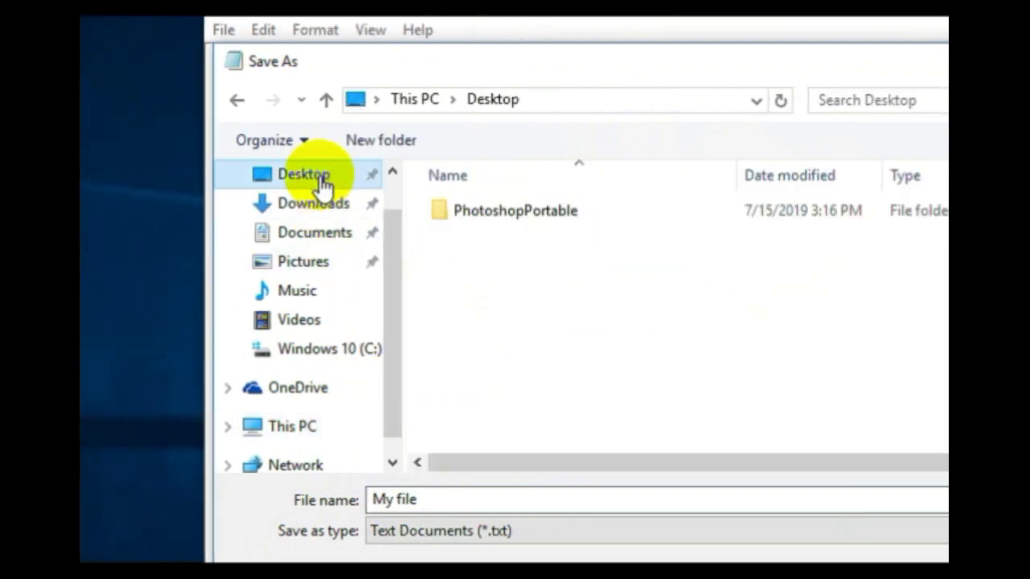
left_click(756, 469)
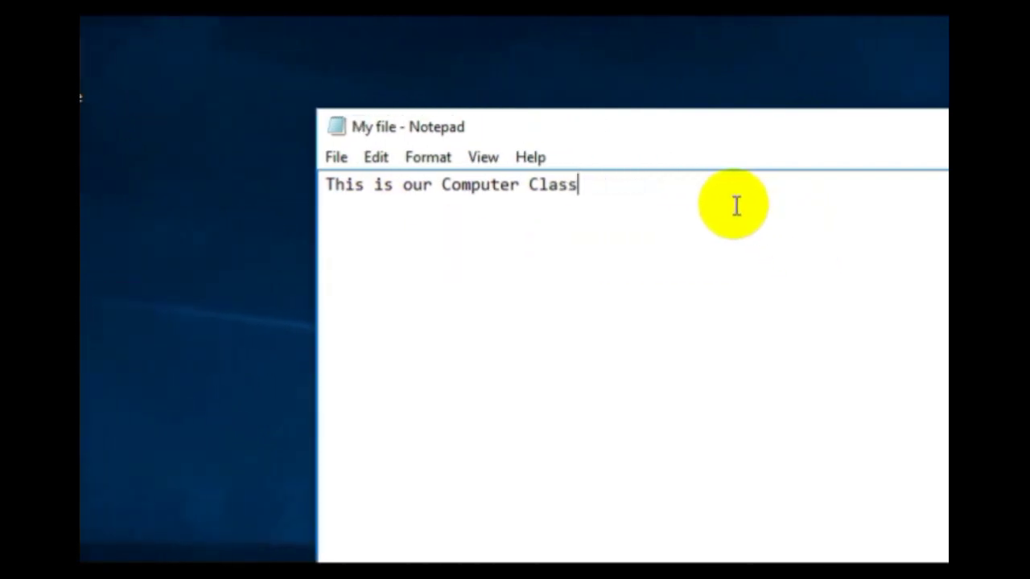
left_click(344, 164)
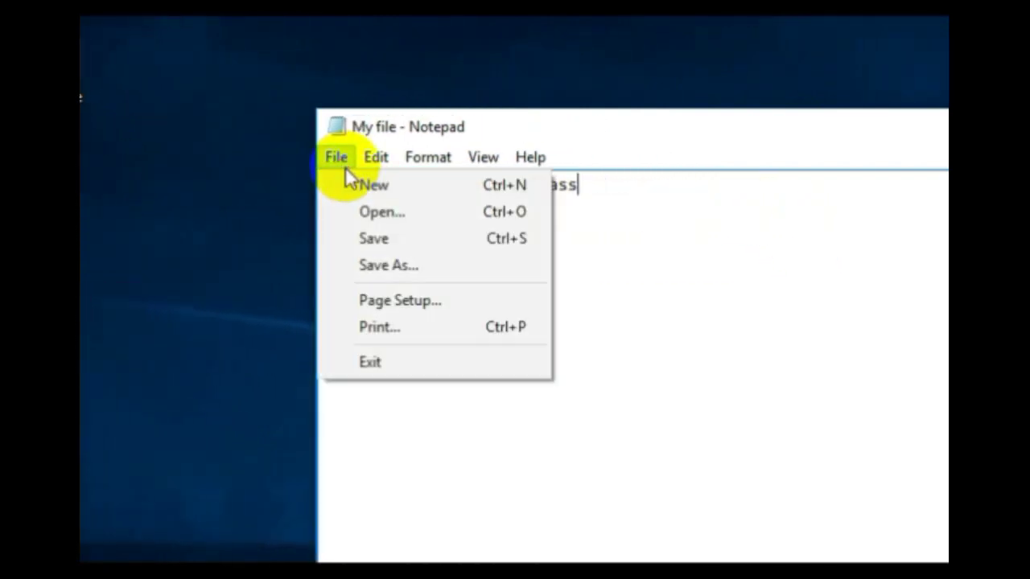
left_click(426, 325)
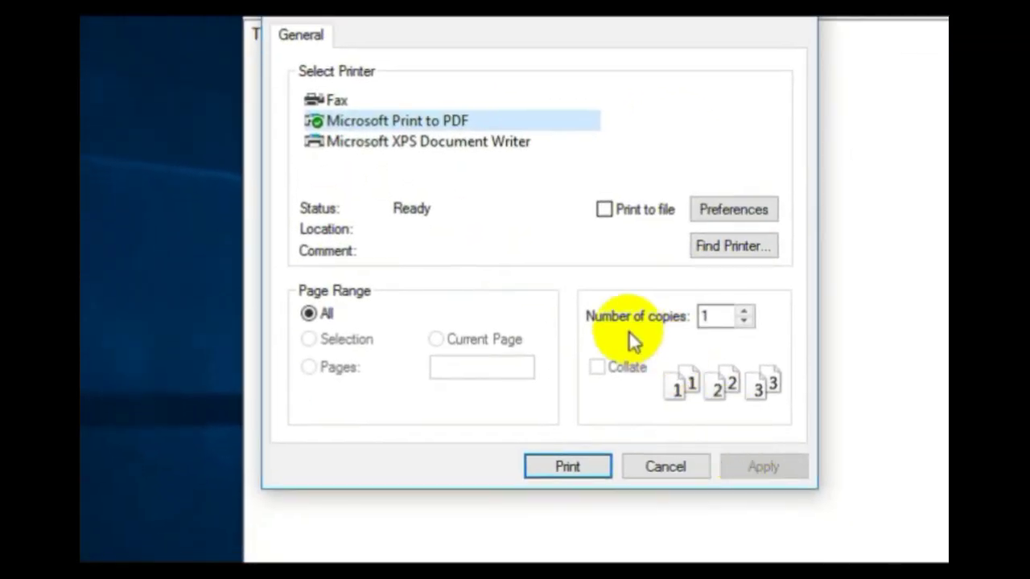
left_click(713, 315)
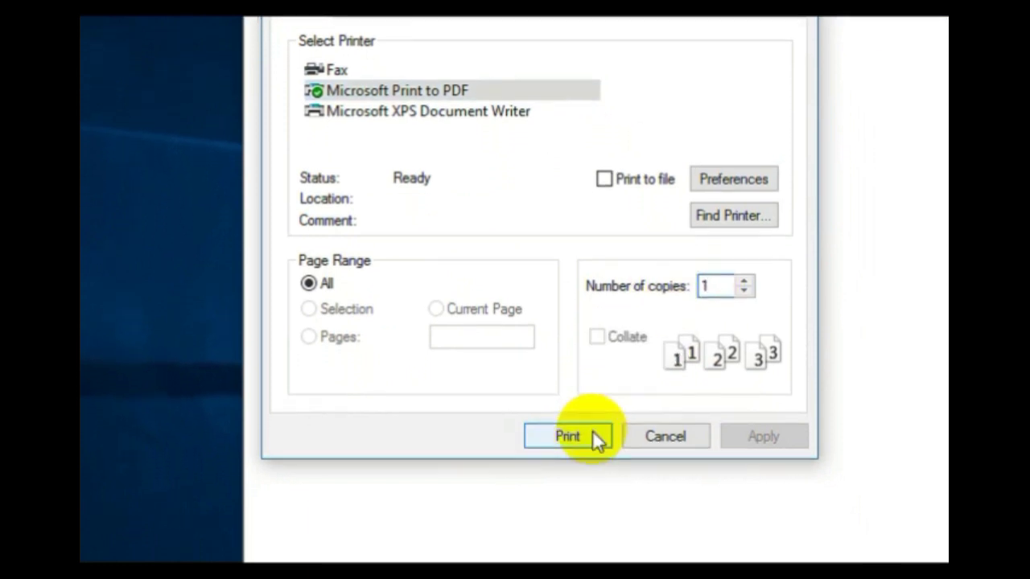
left_click(659, 457)
left_click(268, 104)
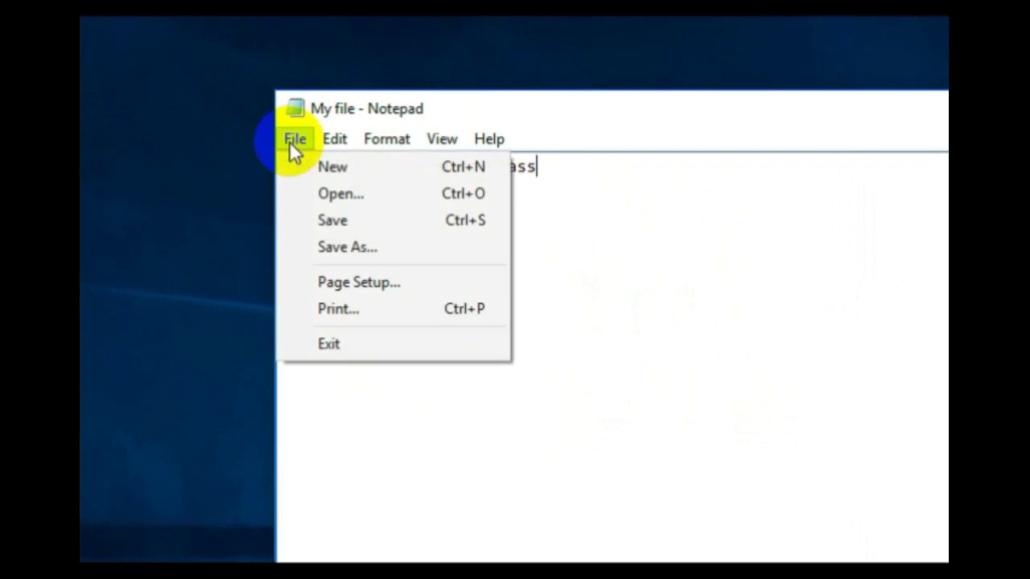
left_click(405, 185)
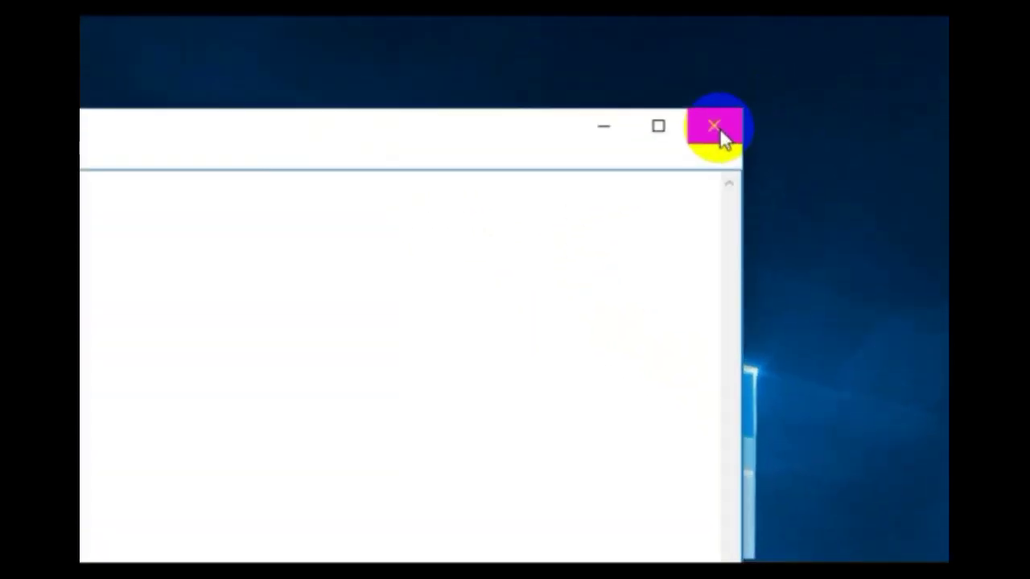
left_click(832, 71)
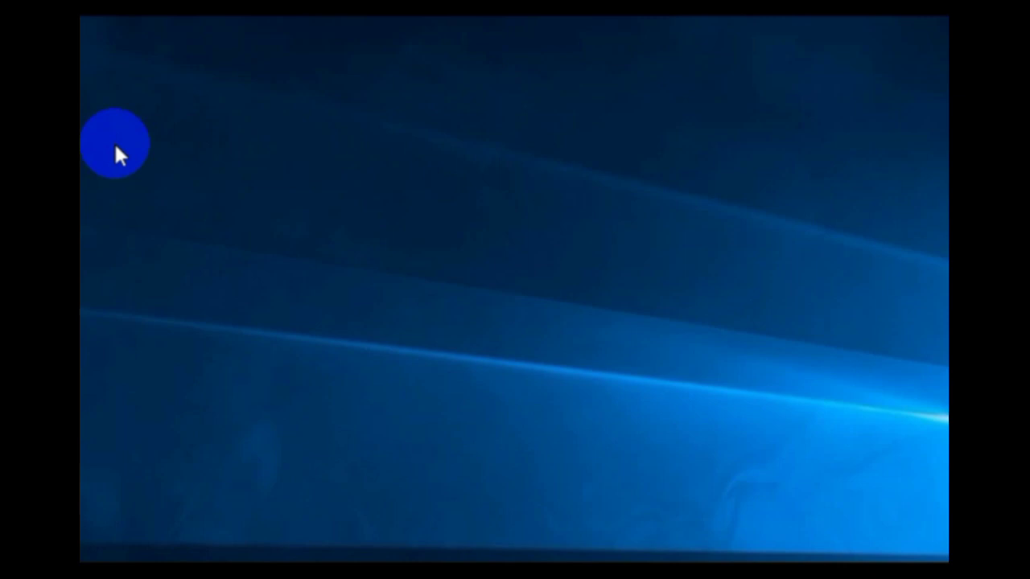
double_click(229, 95)
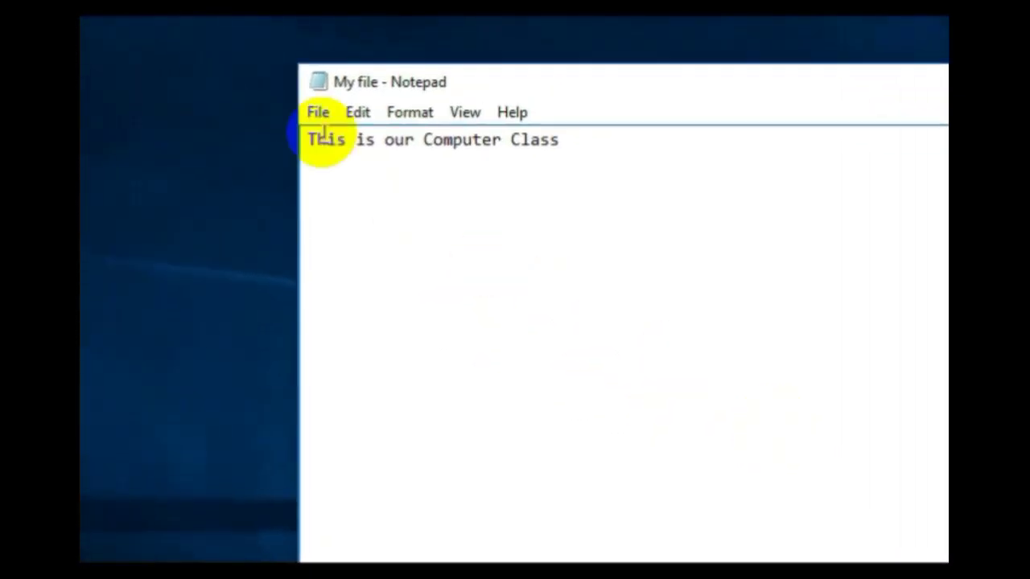
left_click(320, 134)
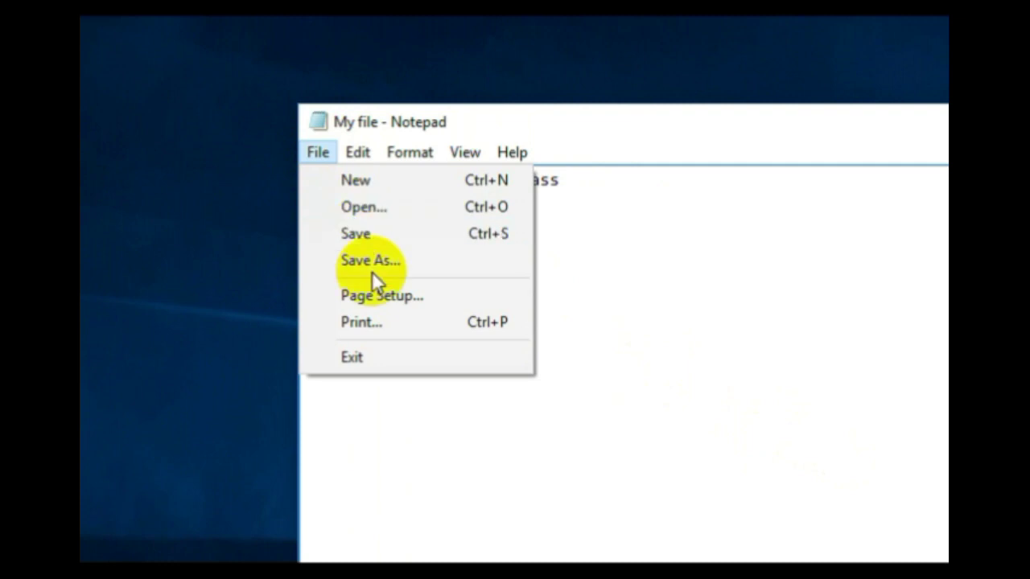
mouse_move(360, 153)
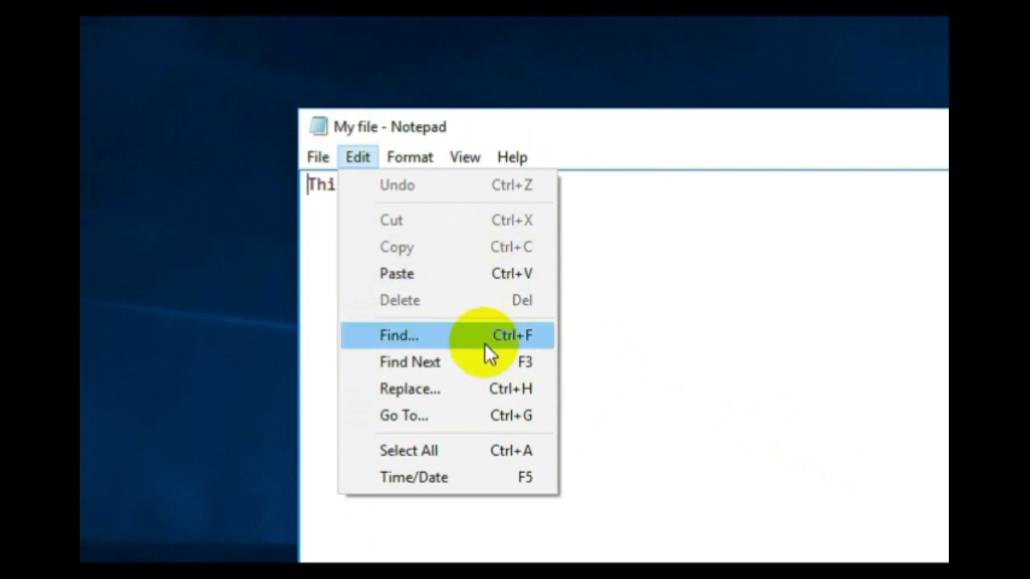
Select the words 'Computer Class' and copy them.
left_click(704, 409)
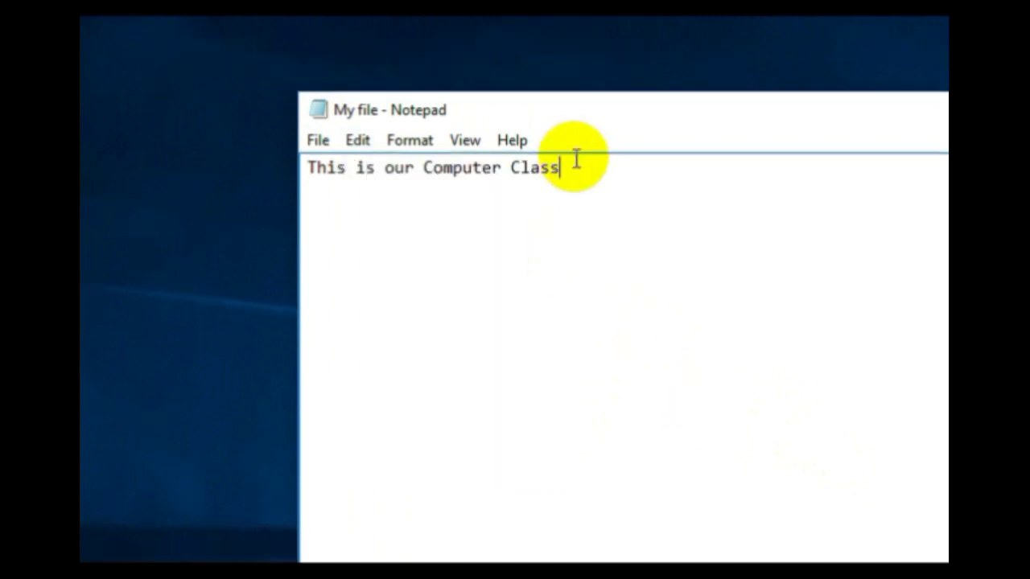
left_click_drag(576, 165, 420, 170)
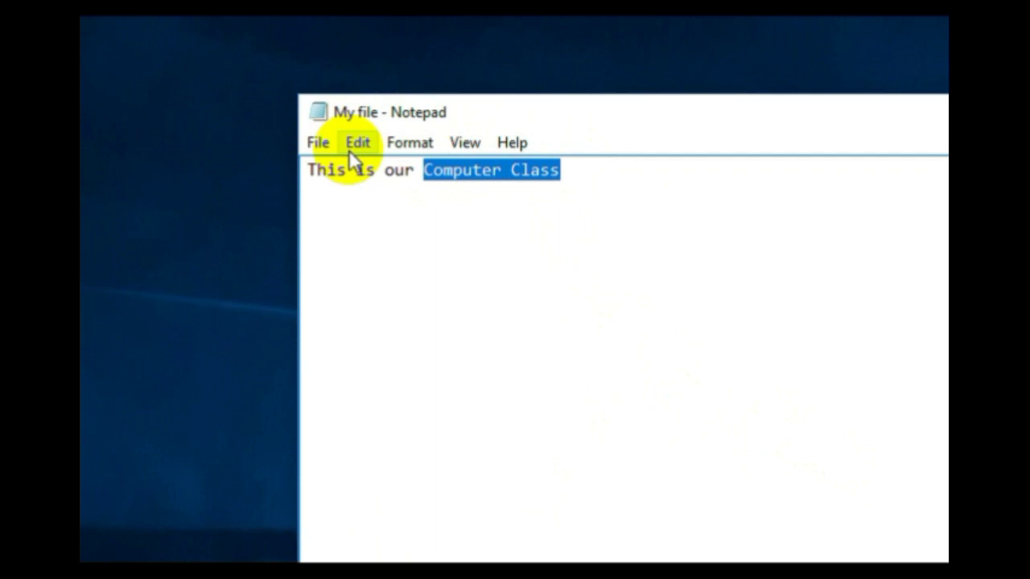
left_click(354, 144)
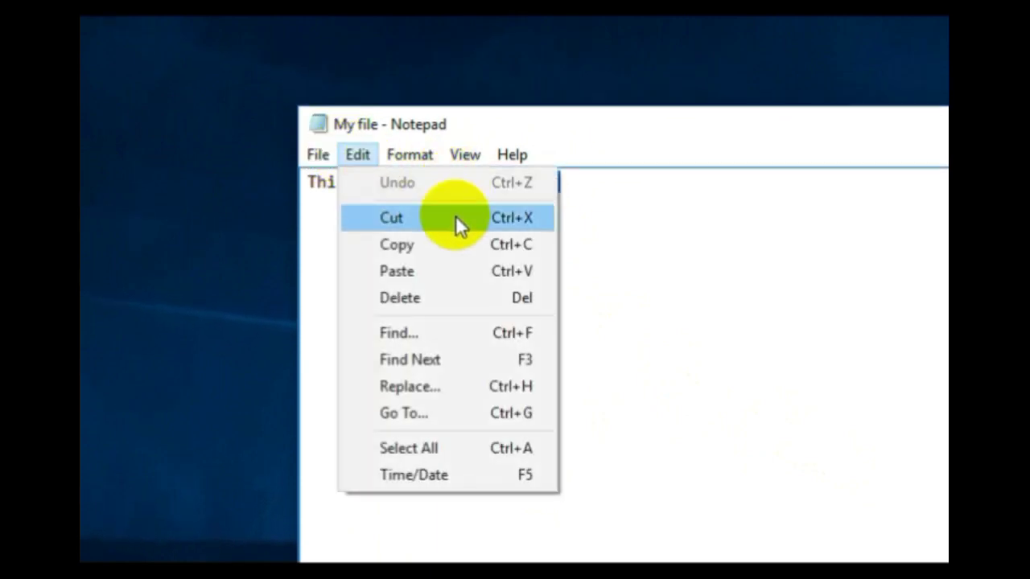
left_click(474, 246)
Paste 'Computer Class' on its own line, then six run-together copies beneath.
left_click(586, 189)
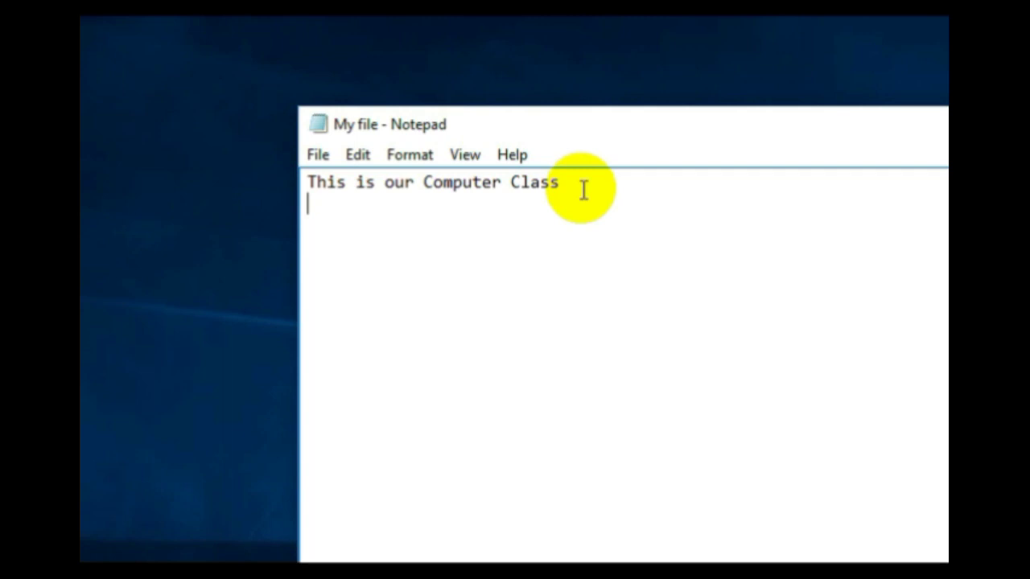
left_click(357, 153)
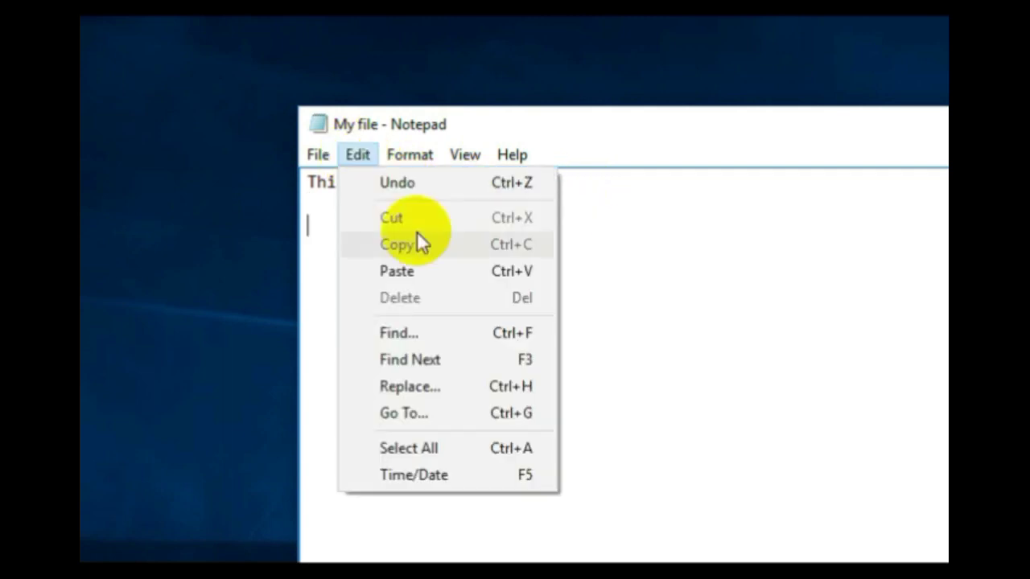
left_click(430, 269)
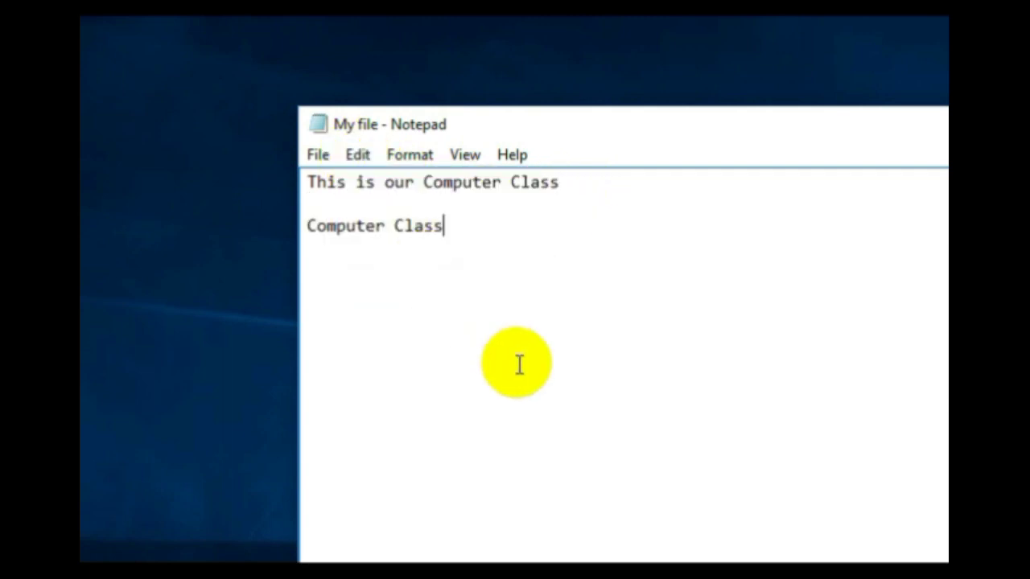
key("Return")
left_click(361, 156)
mouse_move(409, 155)
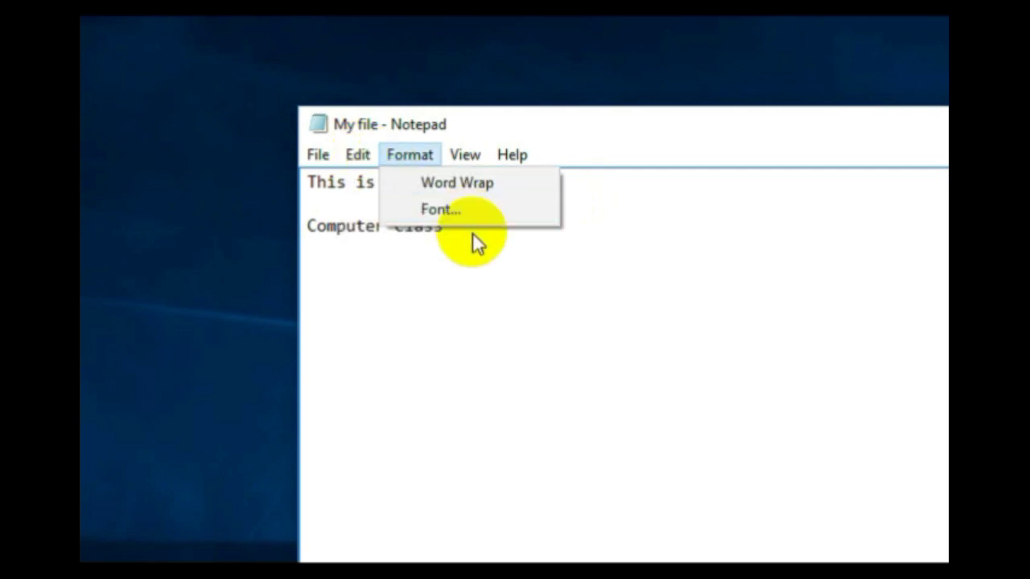
mouse_move(357, 155)
left_click(421, 265)
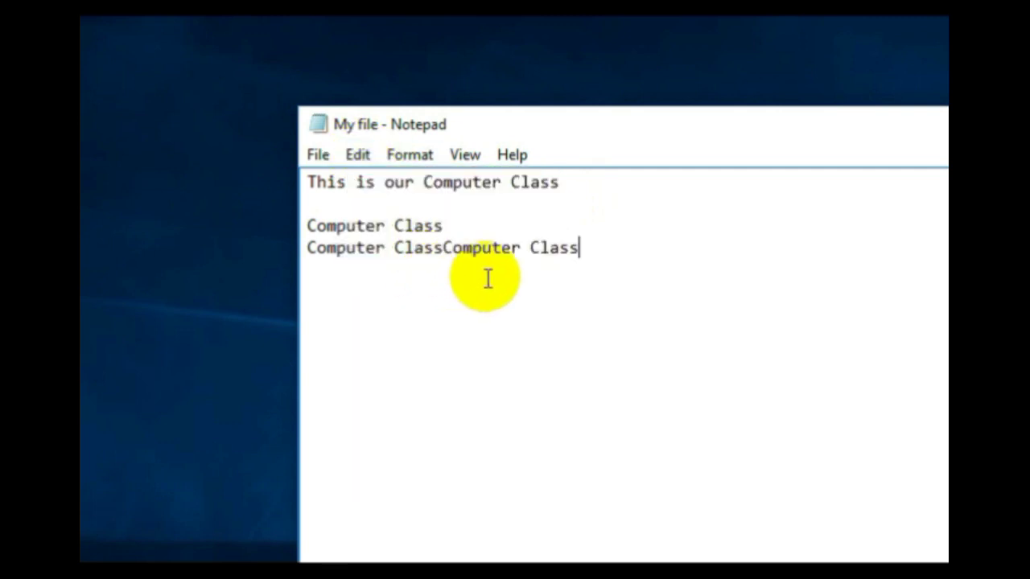
key("ctrl+v")
key("ctrl+v")
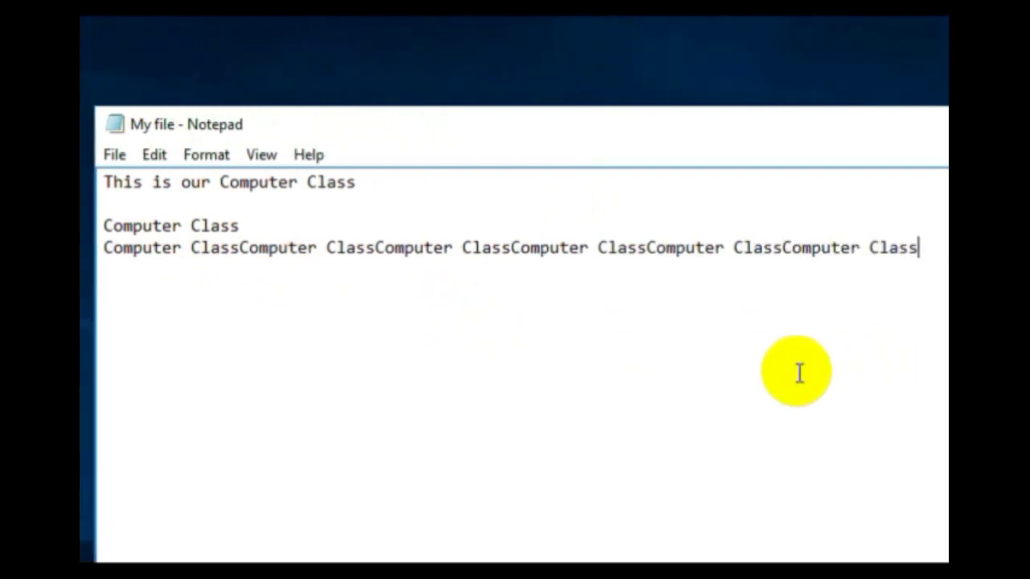
left_click(132, 154)
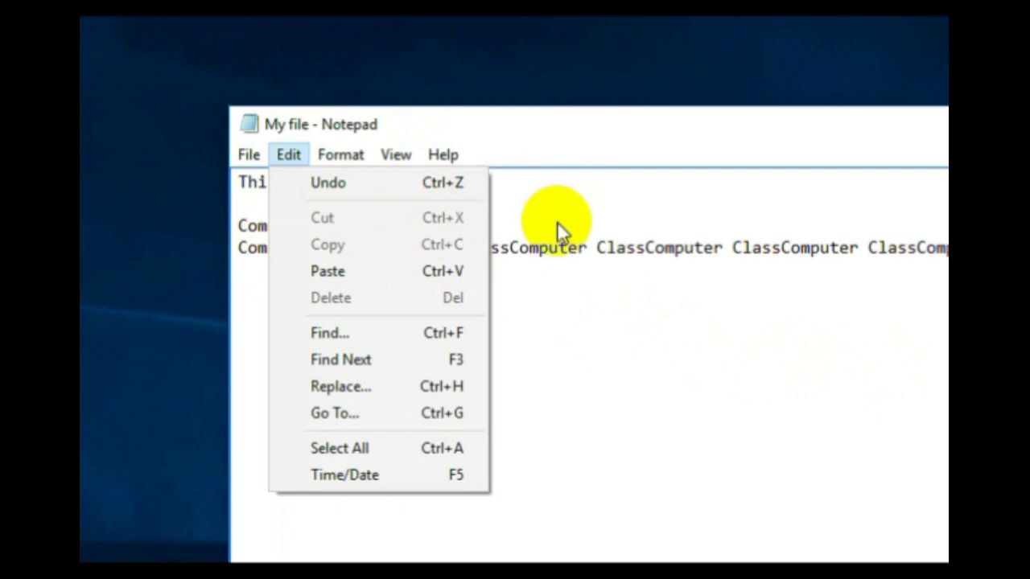
Cut the top line 'This is our Computer Class' and paste it onto a new last line.
left_click(482, 196)
left_click_drag(487, 187, 237, 182)
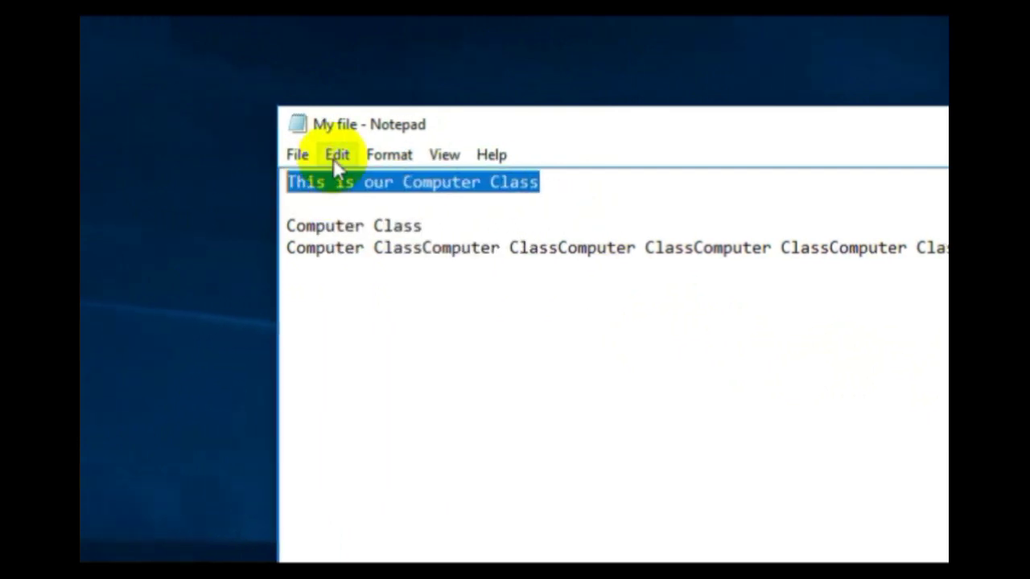
left_click(288, 154)
left_click(405, 217)
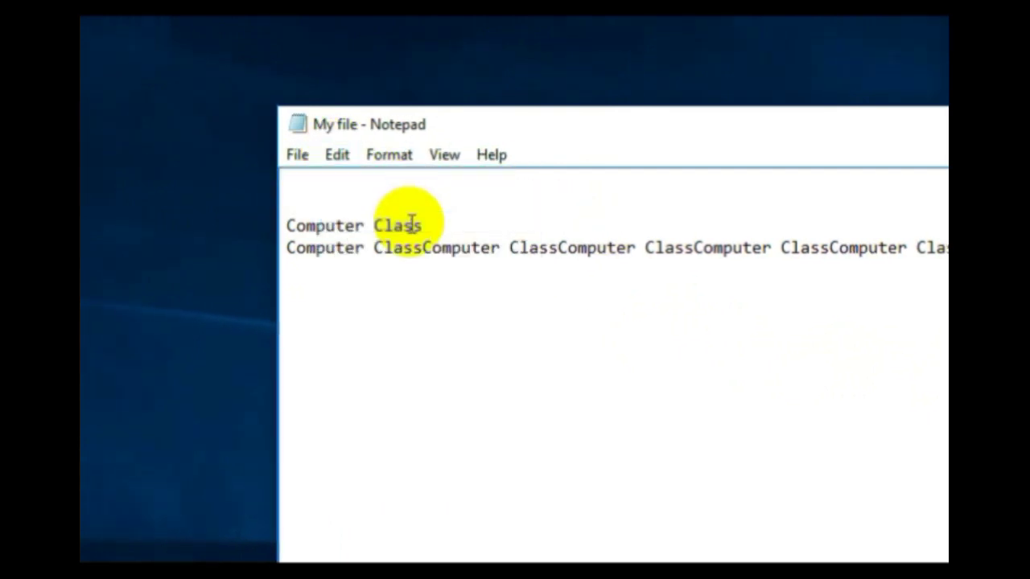
left_click(756, 264)
key("Return")
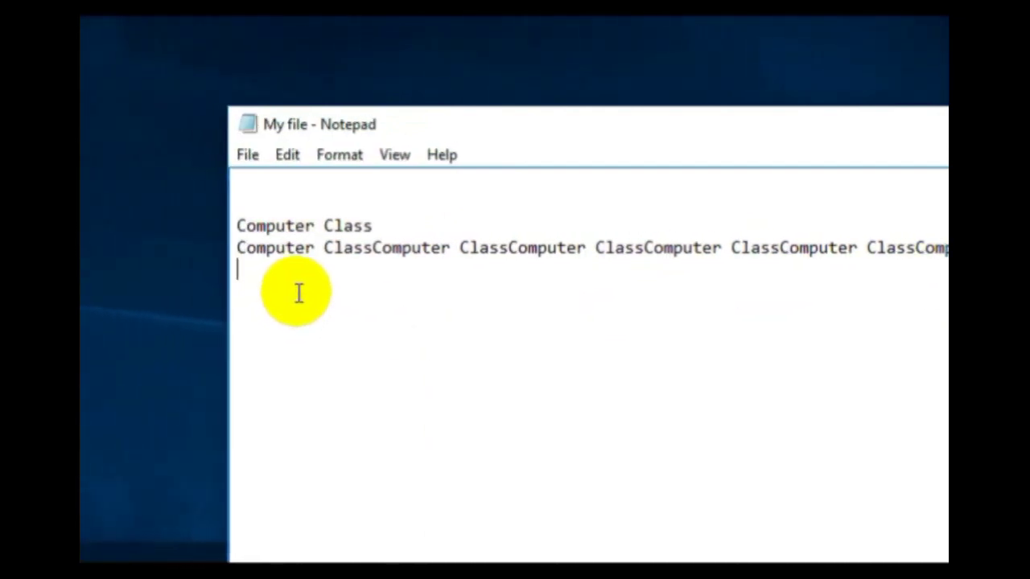
key("ctrl+v")
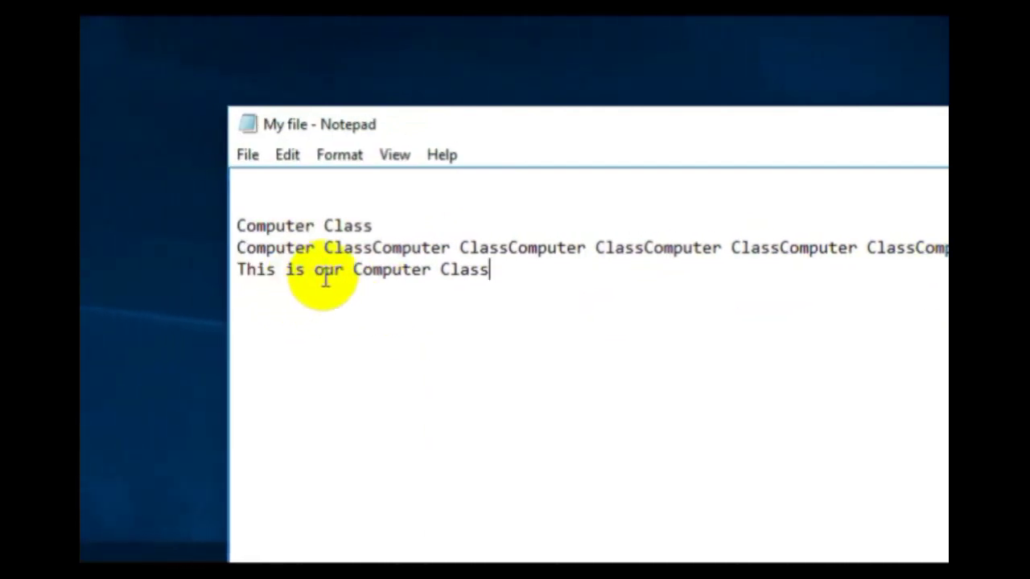
left_click(289, 157)
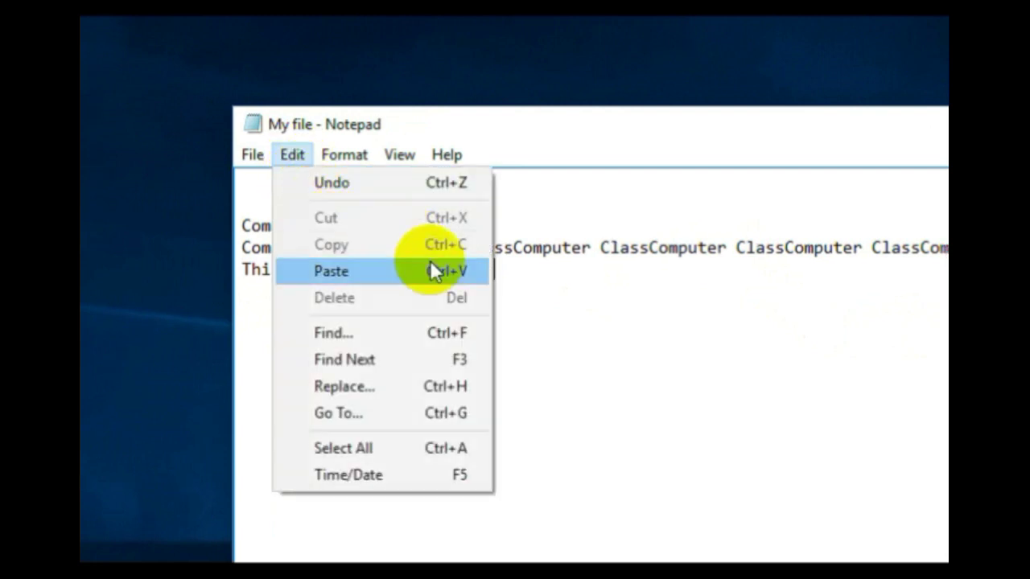
Search upward for 'Class', stepping through its matches on the second line, then close Find.
left_click(441, 337)
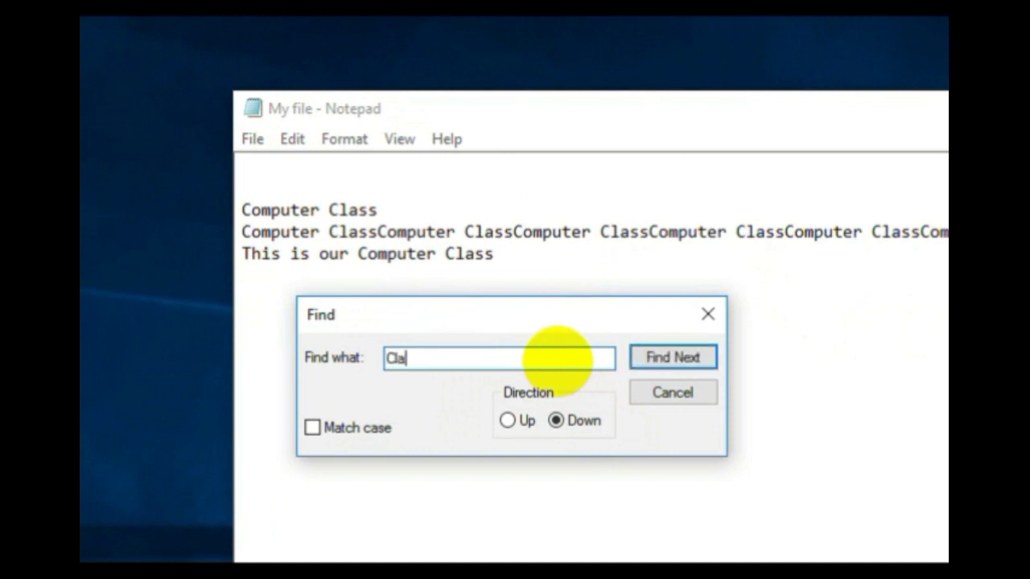
left_click(650, 356)
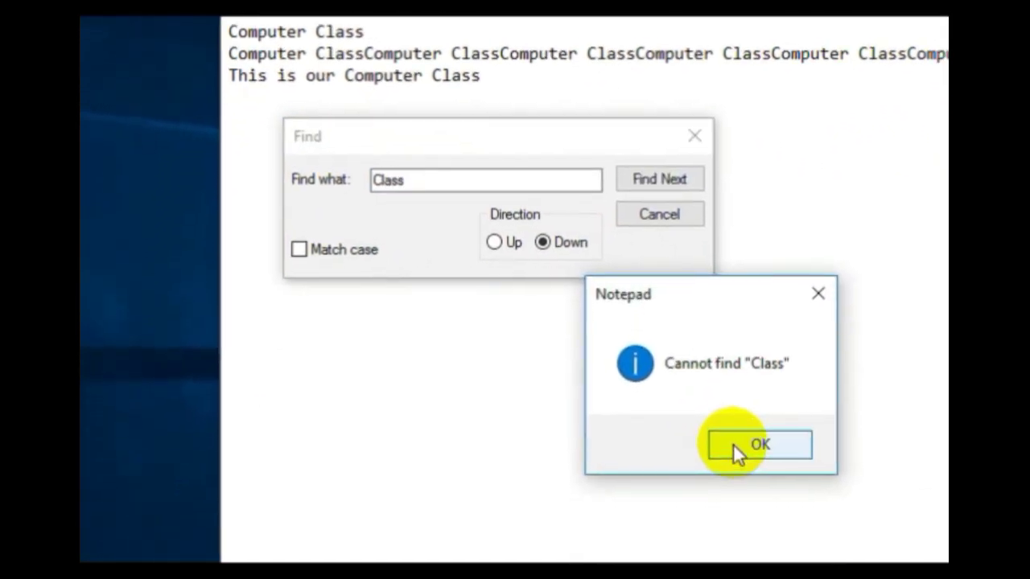
left_click(741, 451)
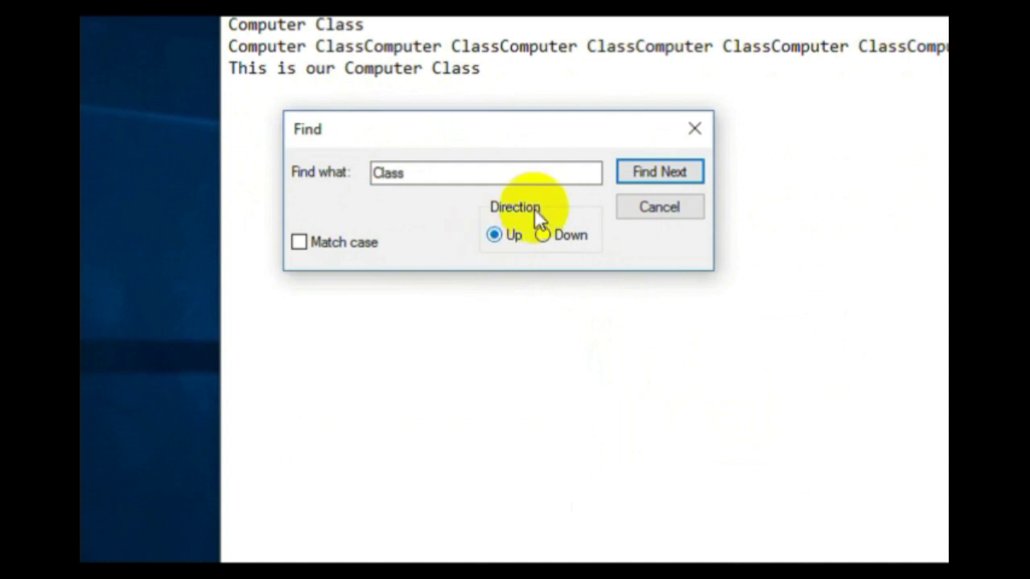
left_click(649, 172)
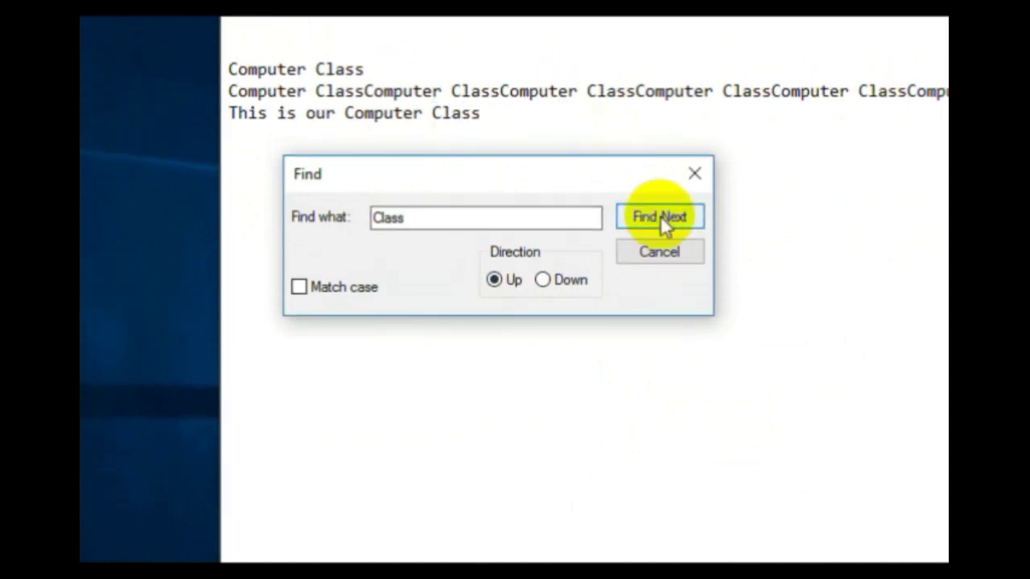
left_click(660, 215)
left_click(556, 218)
left_click(555, 218)
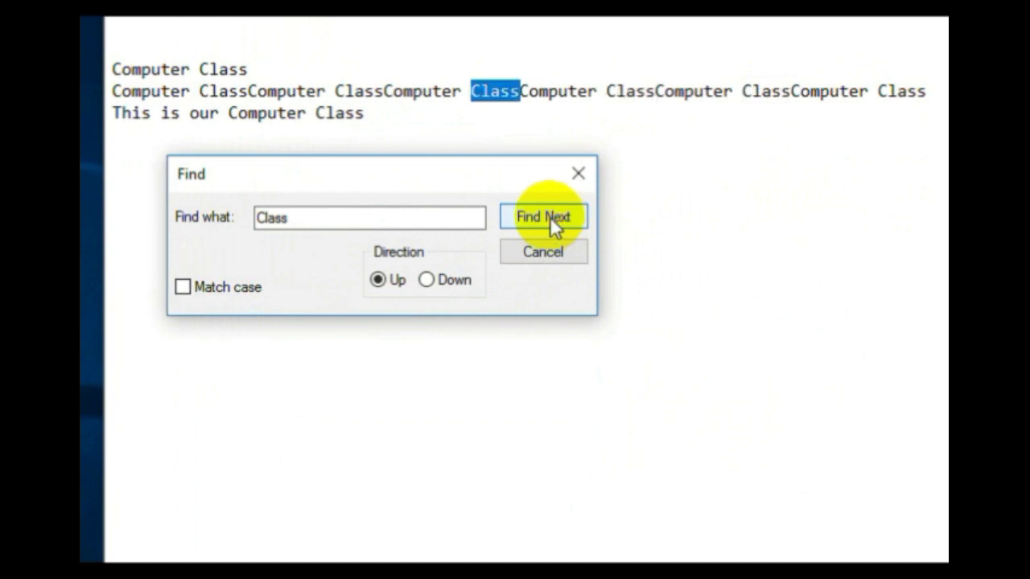
left_click(578, 174)
left_click(253, 111)
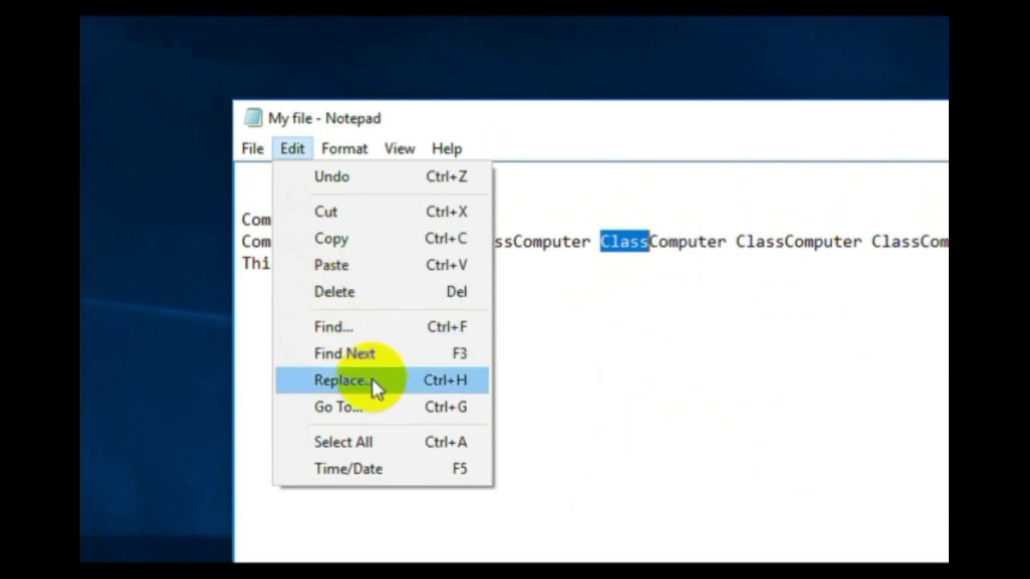
Replace All occurrences of 'Class' with 'Room' and close the Replace dialog.
left_click(455, 381)
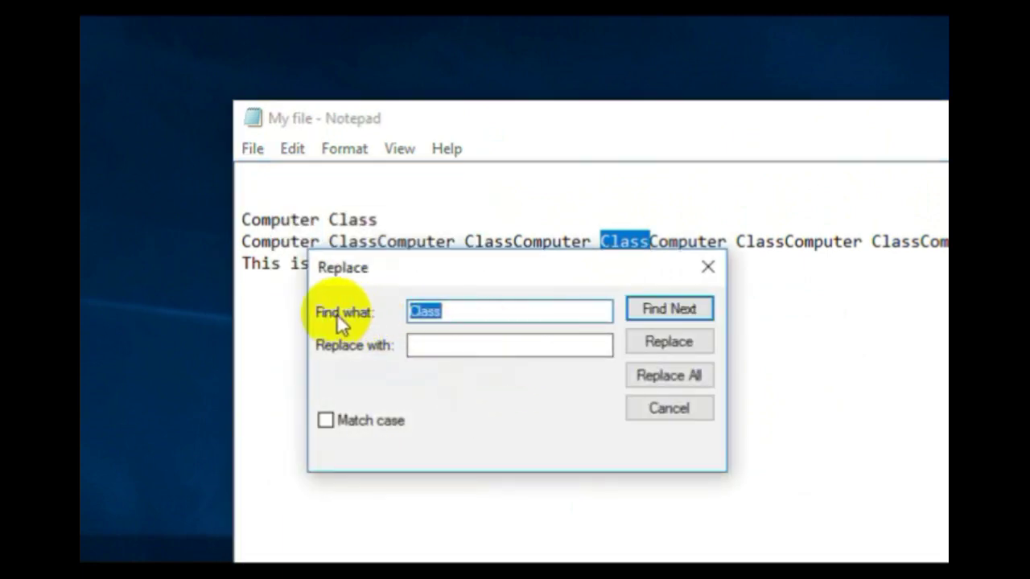
left_click(440, 311)
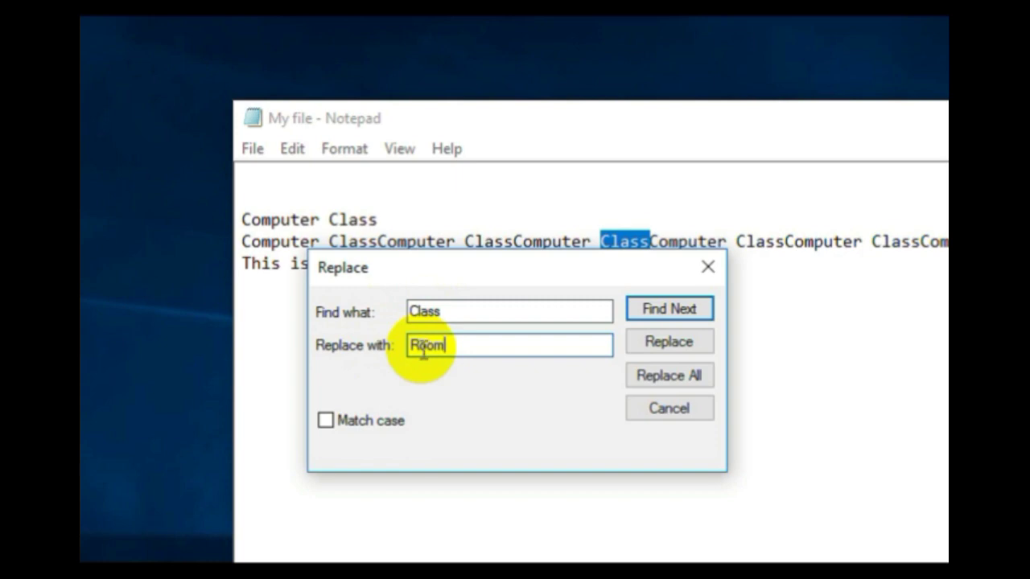
left_click(664, 379)
left_click(636, 253)
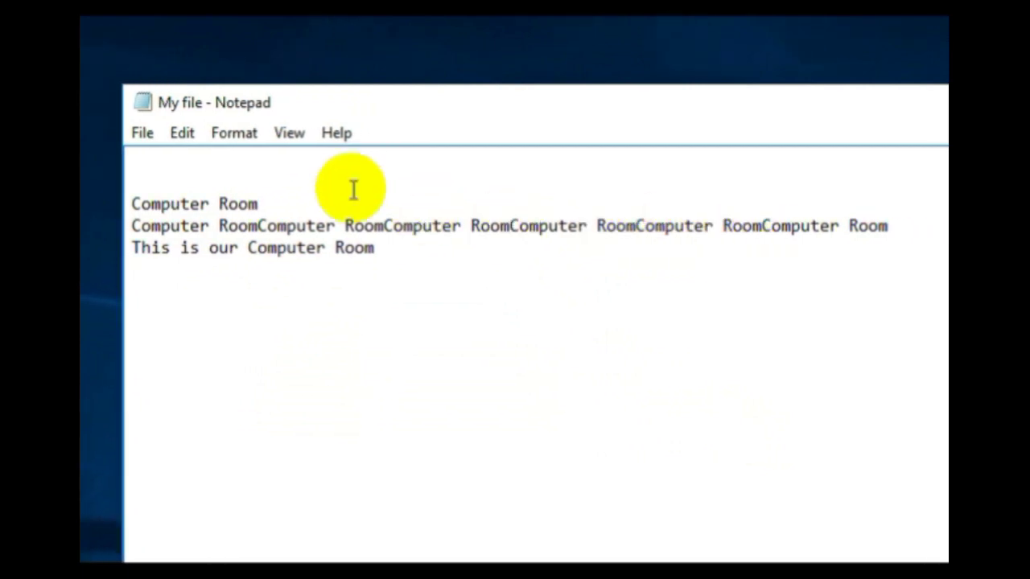
left_click(220, 133)
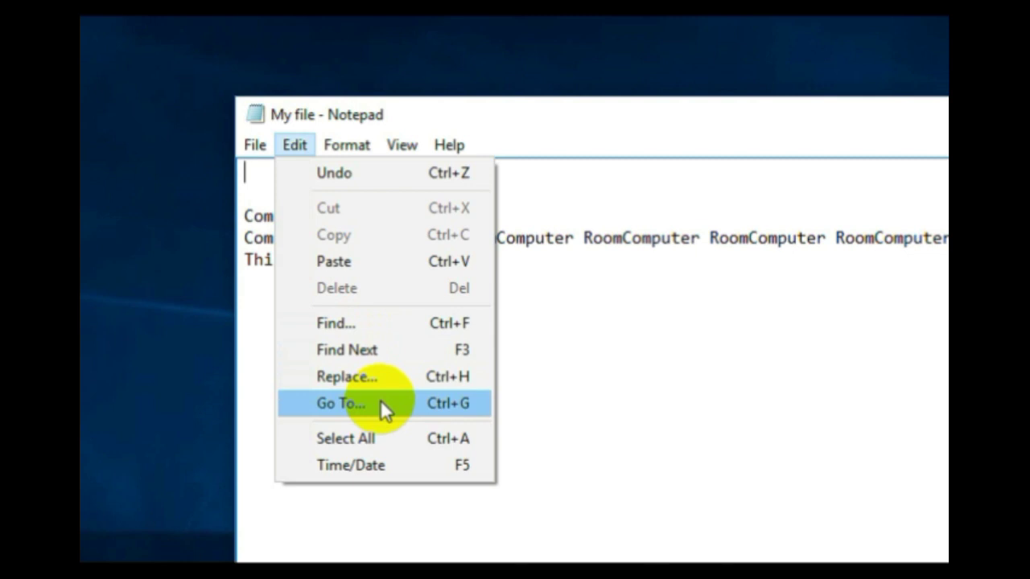
Select all the text, delete it, then undo the deletion.
left_click(454, 432)
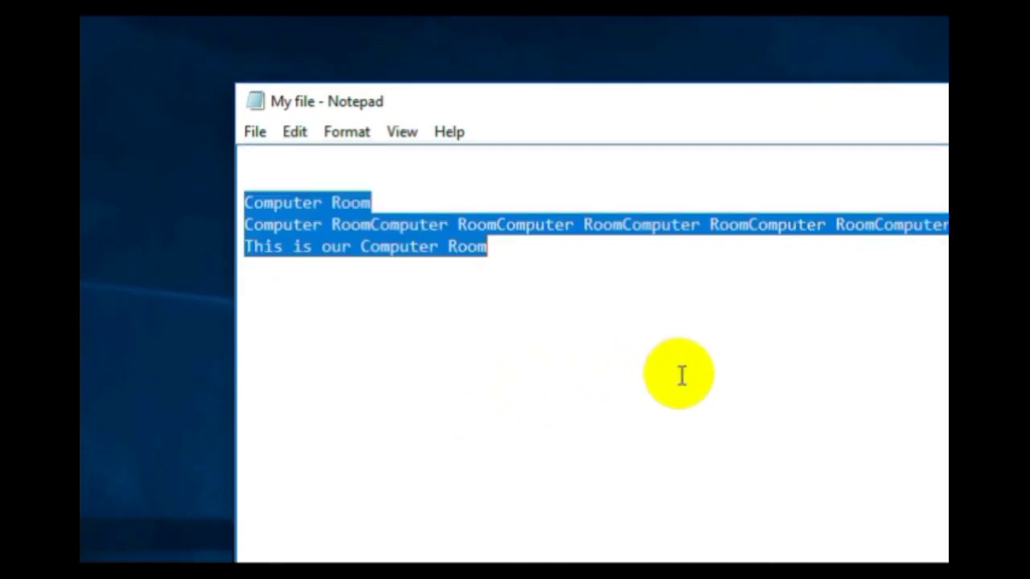
left_click(294, 132)
left_click(357, 292)
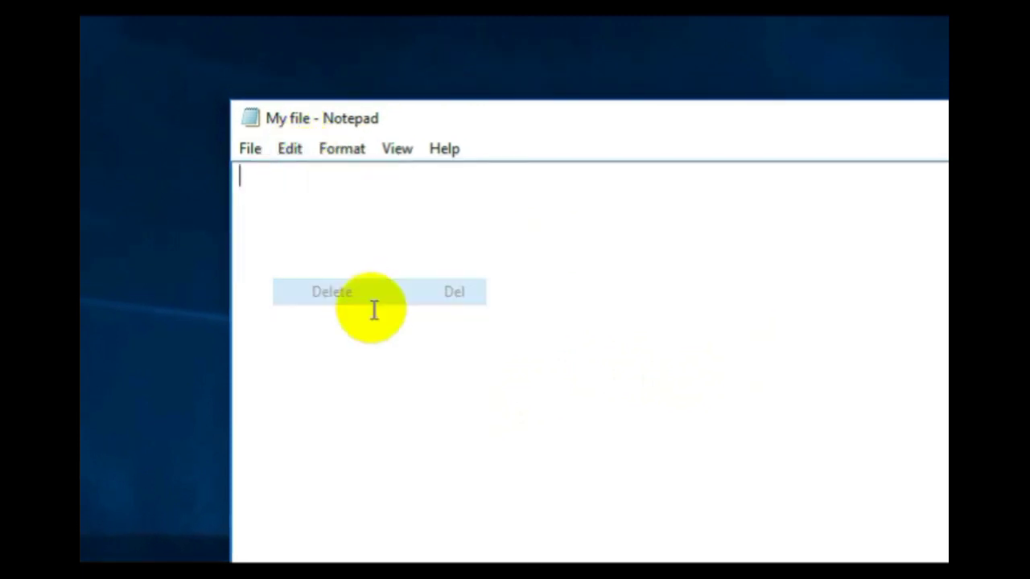
left_click(292, 154)
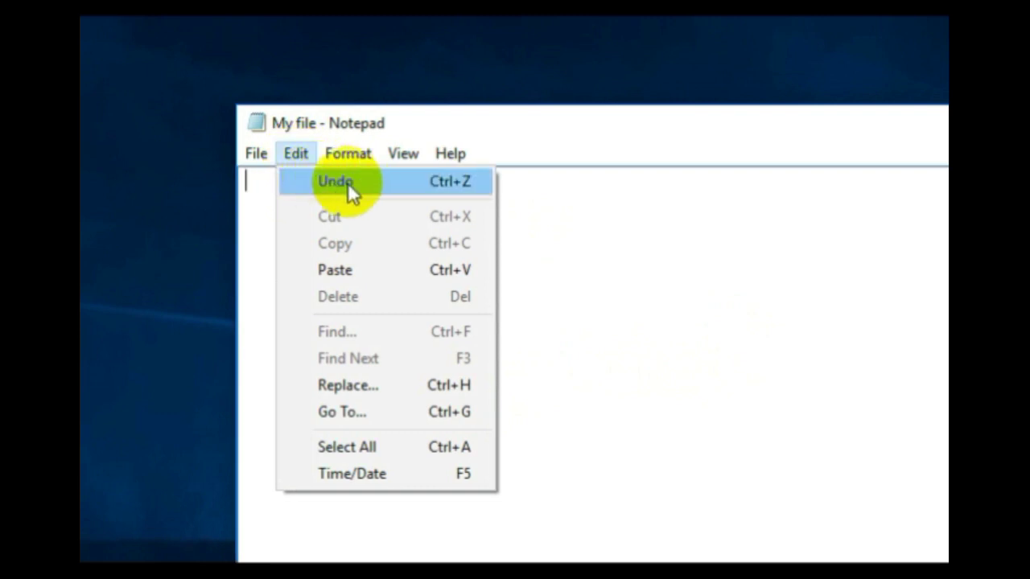
left_click(459, 186)
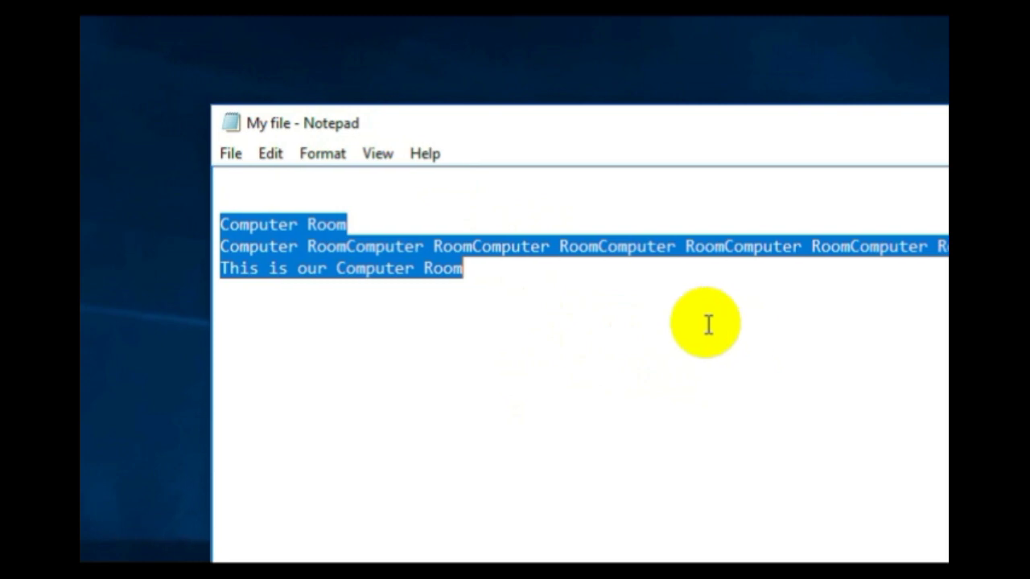
Select from the blank top line through 'RoomComputer', delete it, then undo.
left_click(387, 271)
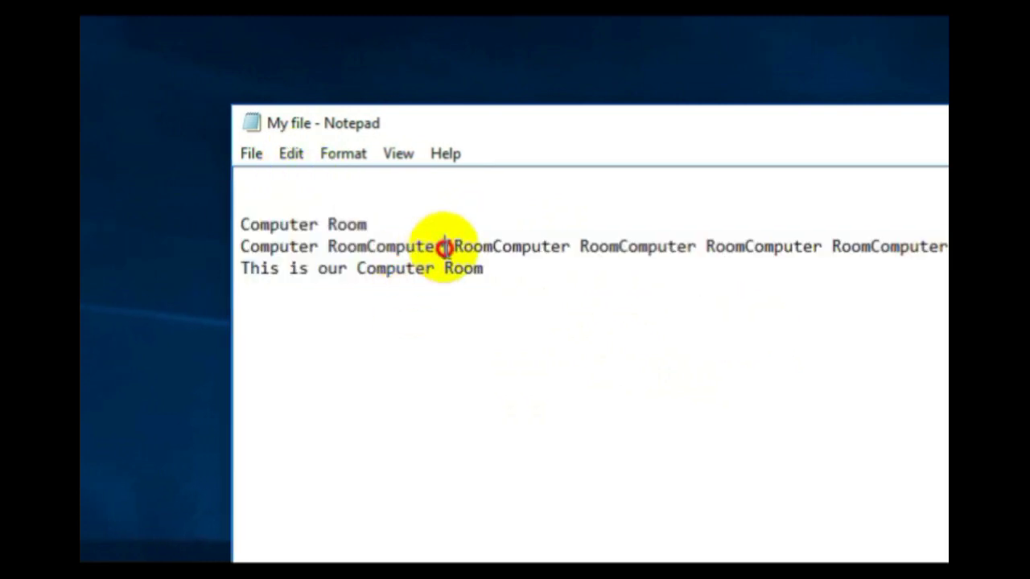
left_click_drag(446, 251, 250, 204)
left_click(297, 152)
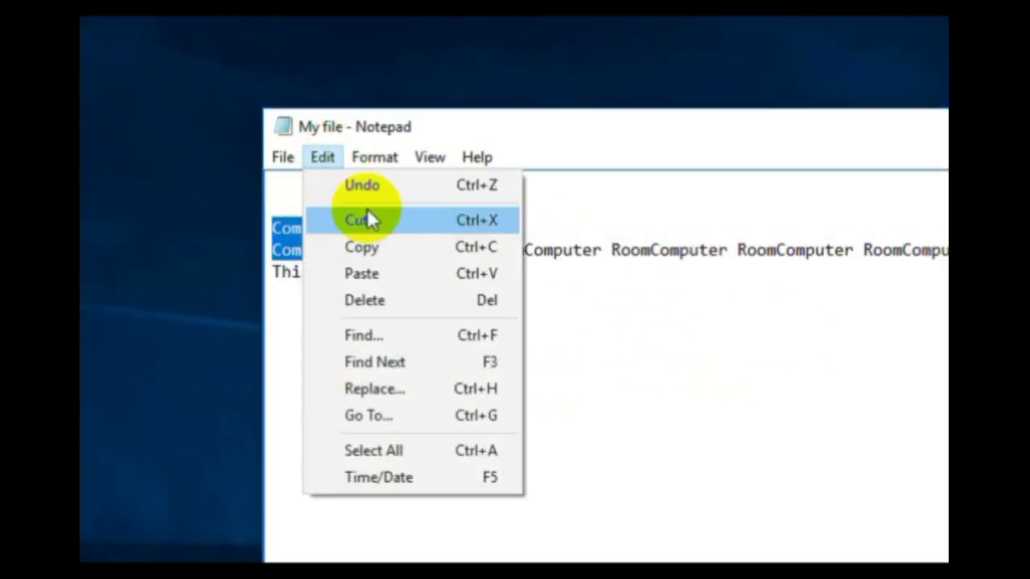
left_click(408, 300)
left_click(334, 160)
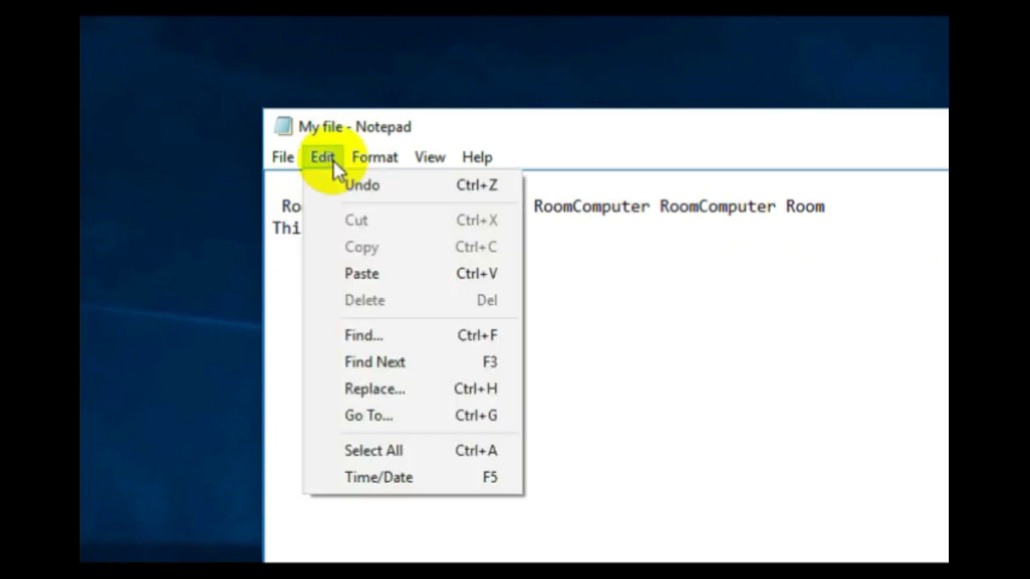
left_click(346, 184)
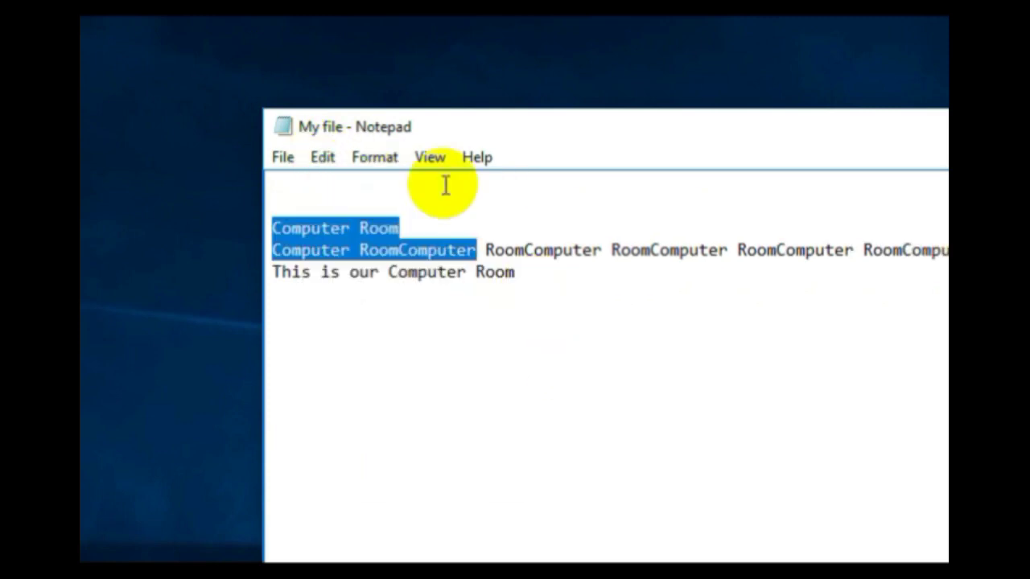
Insert the time and date 3:49 PM 7/15/2019 at the end of line 3.
left_click(318, 159)
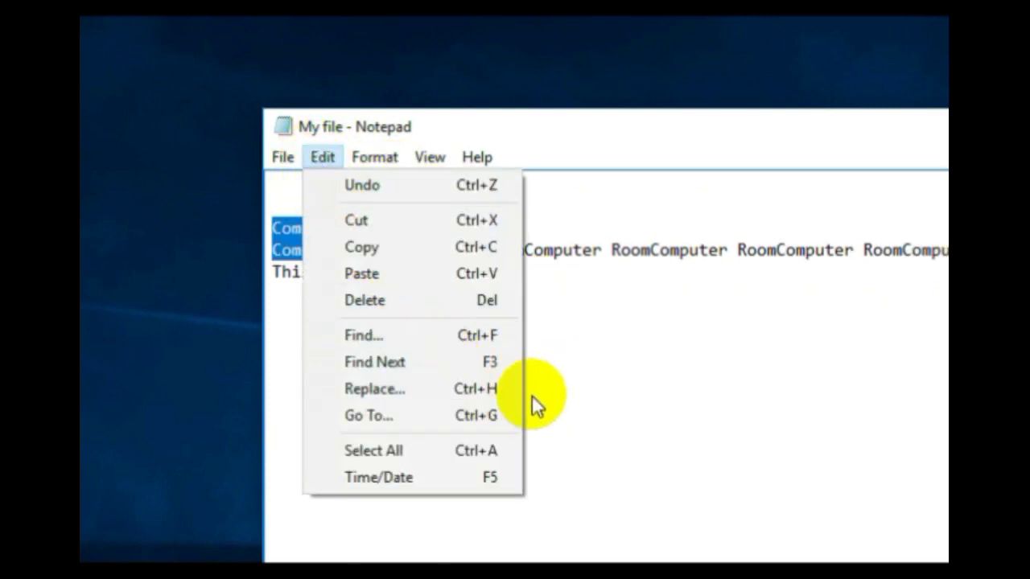
left_click(550, 286)
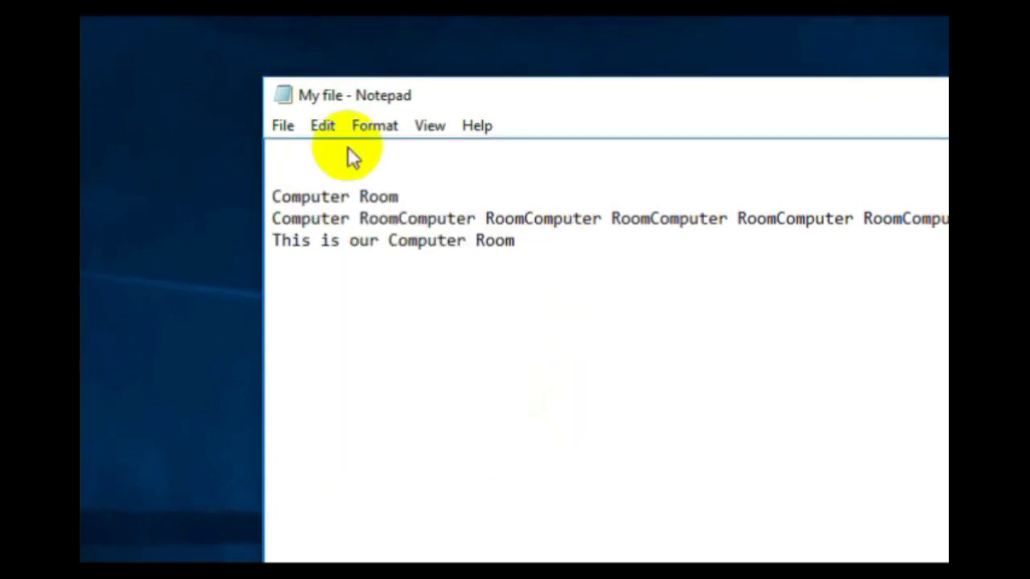
left_click(323, 122)
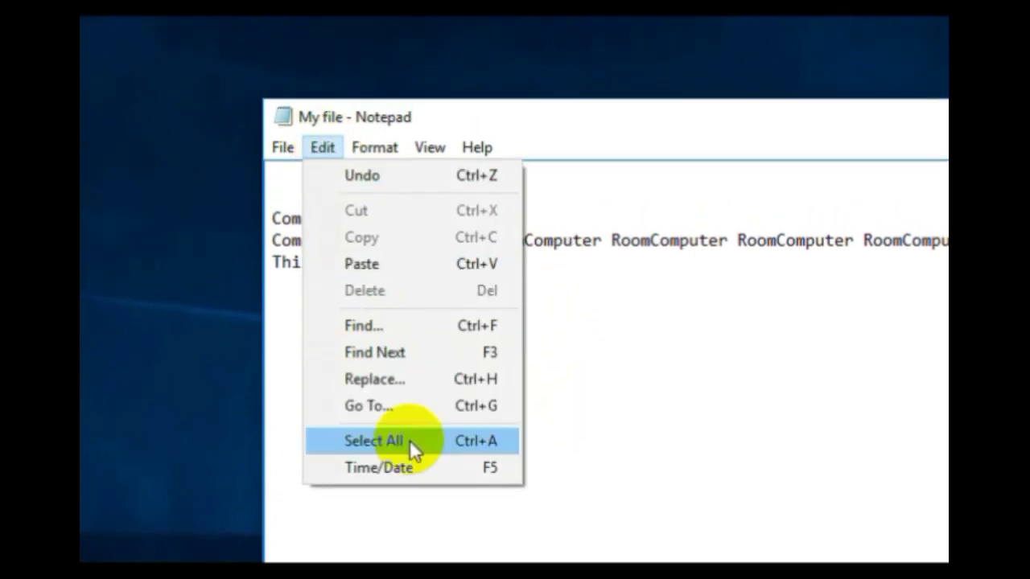
left_click(412, 467)
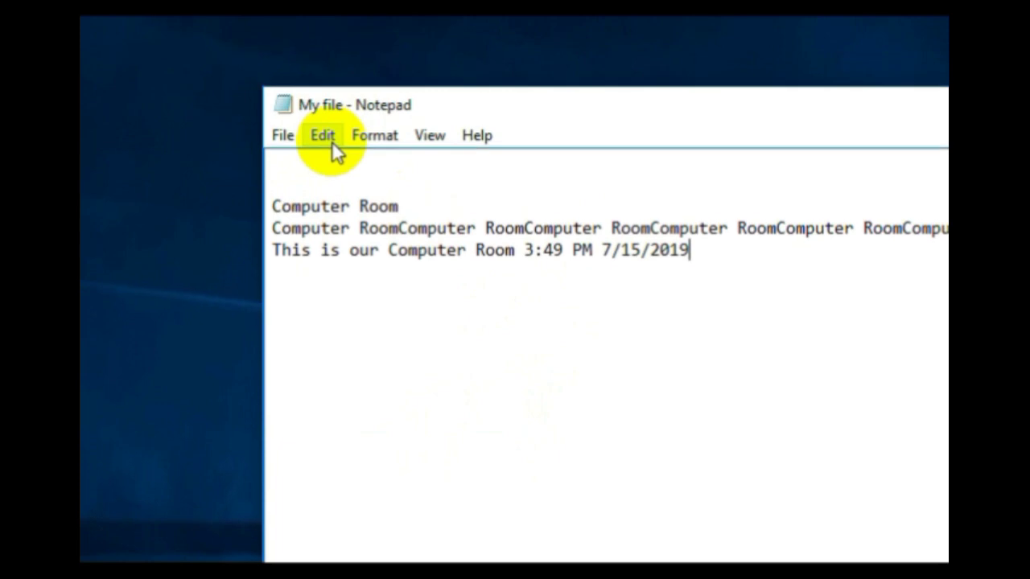
left_click(330, 142)
mouse_move(429, 136)
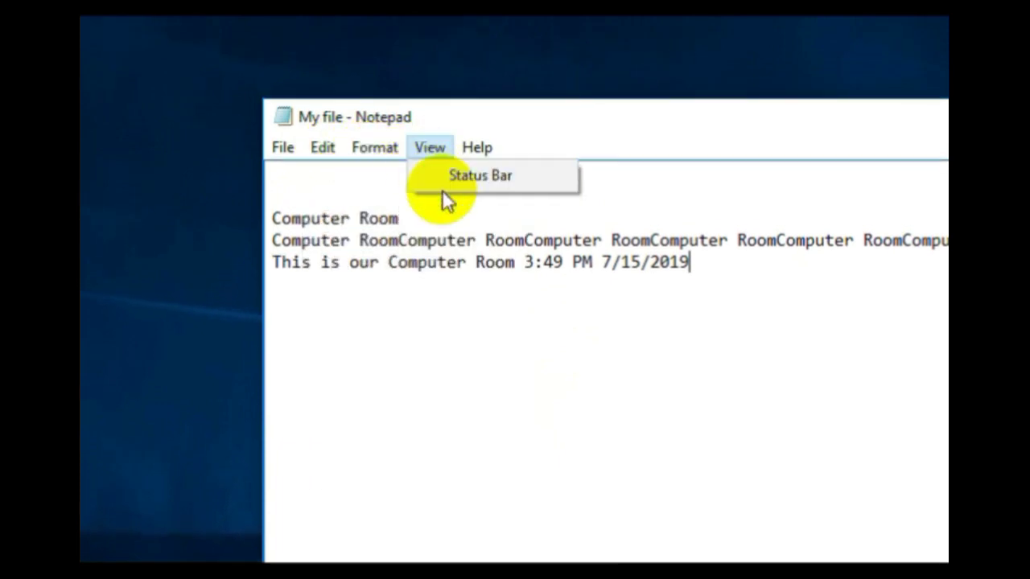
mouse_move(390, 155)
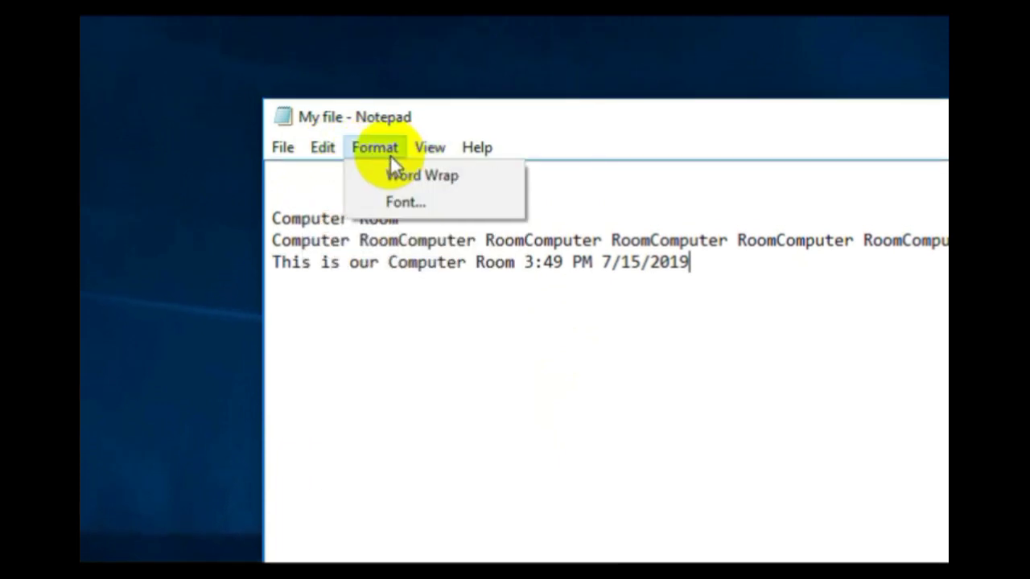
In the Font dialog, choose Corbel after trying Cooper and Copperplate Gothic.
left_click(414, 205)
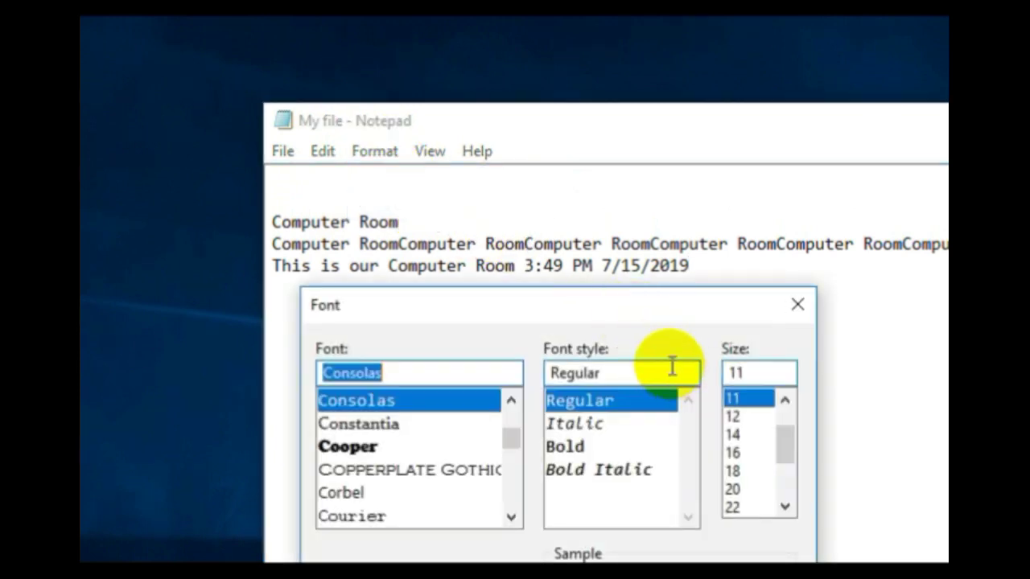
left_click(394, 448)
left_click(395, 471)
left_click(391, 400)
left_click(425, 429)
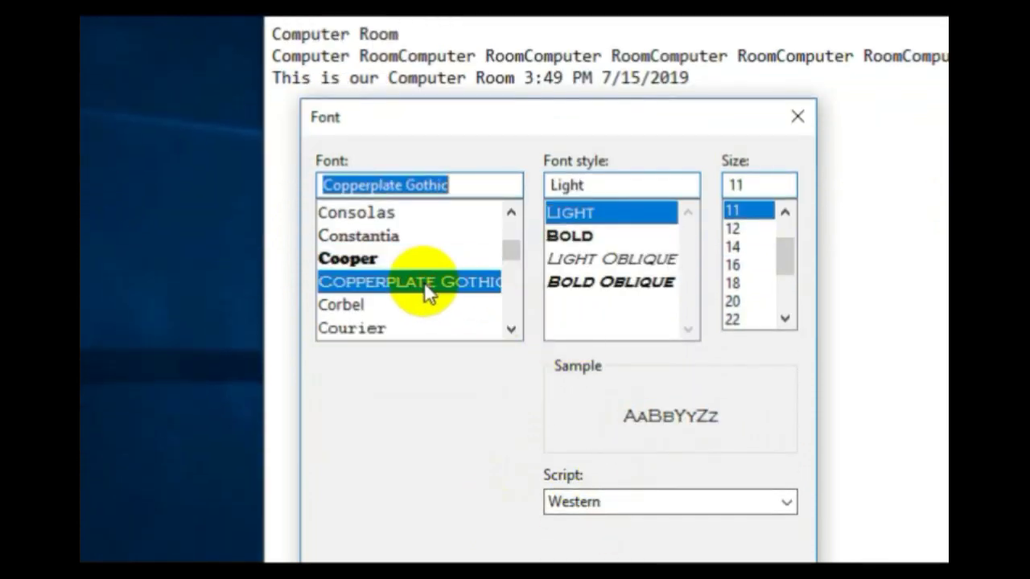
left_click(408, 308)
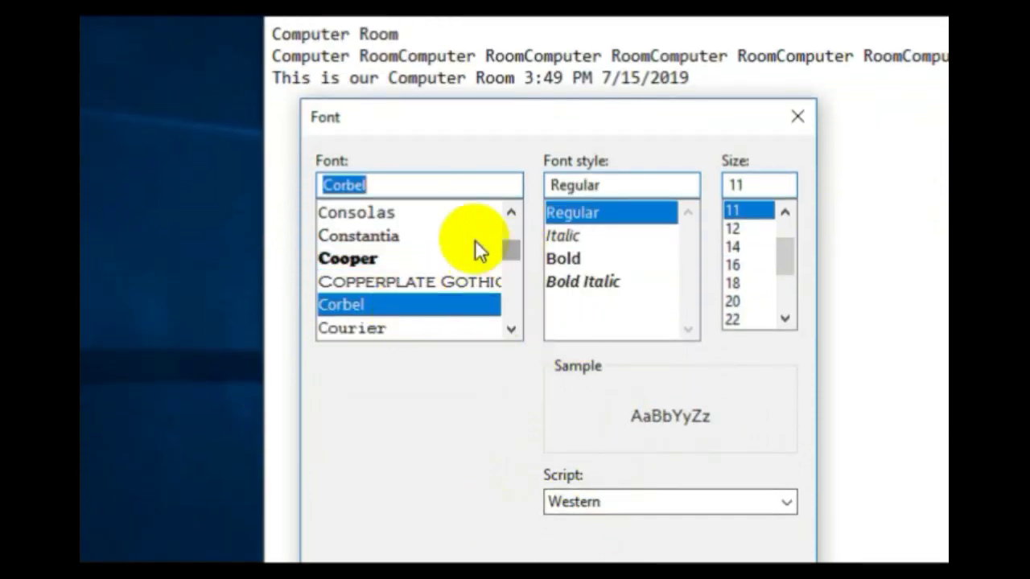
Set the font style to Bold and size 26, and apply it.
left_click(579, 259)
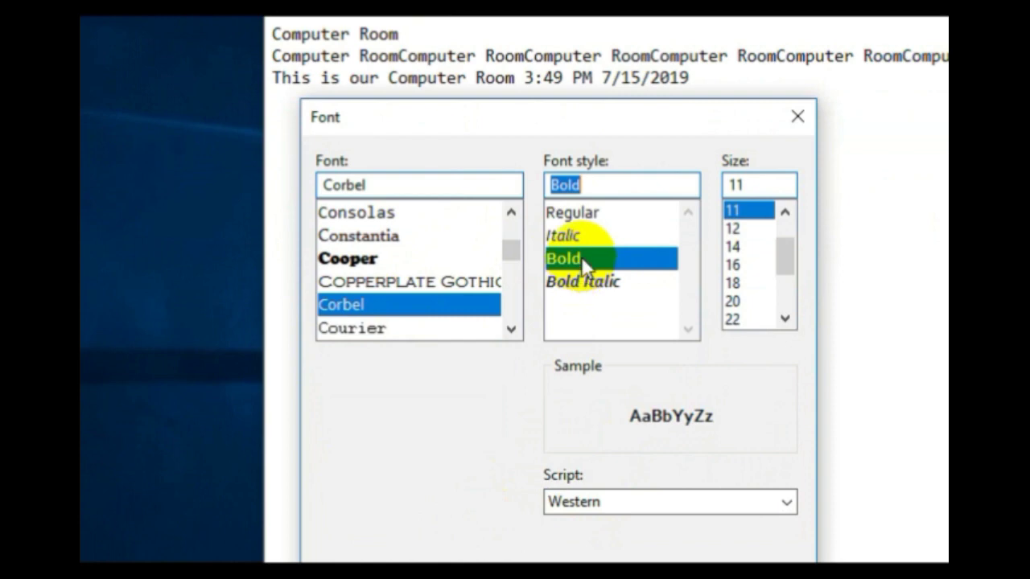
left_click(590, 215)
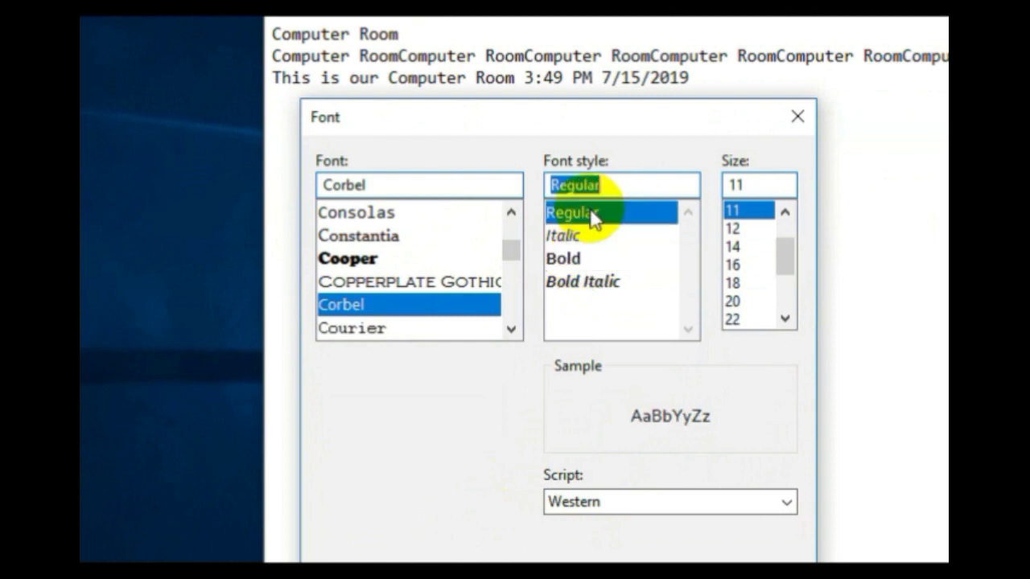
left_click(577, 257)
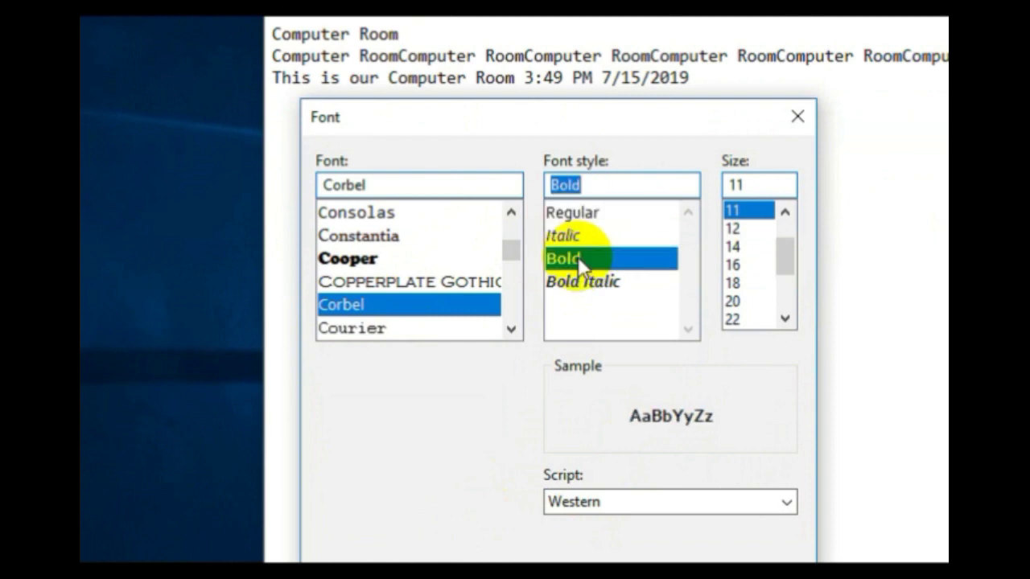
left_click(733, 302)
left_click(733, 319)
left_click_drag(785, 262, 740, 283)
left_click(691, 302)
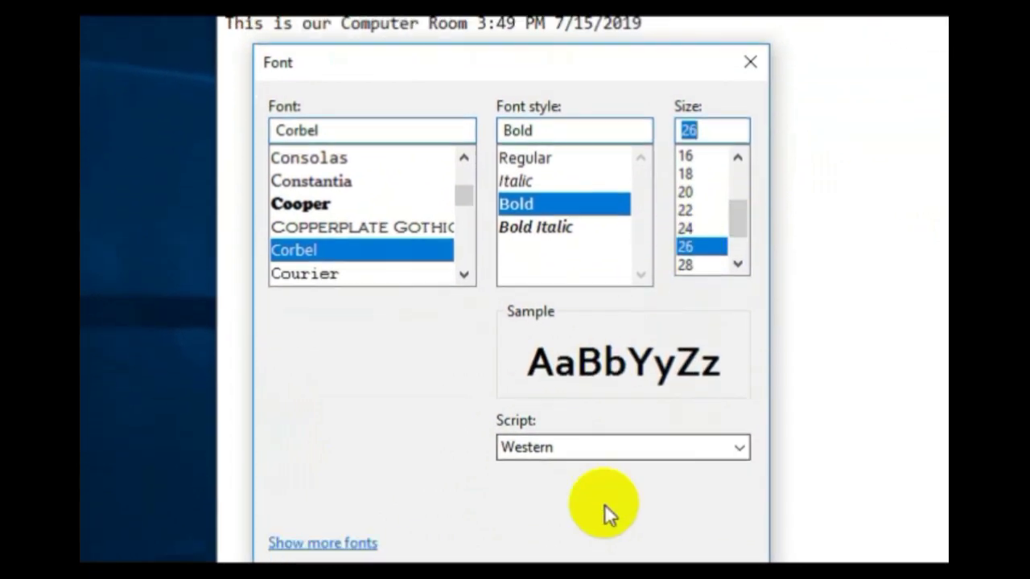
left_click(599, 499)
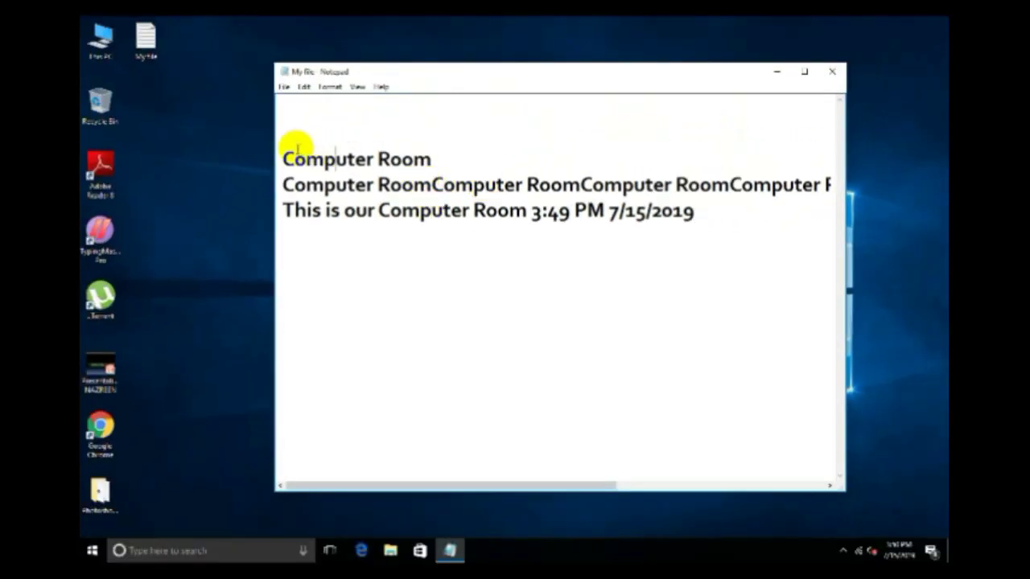
Delete the blank lines above 'Computer Room', testing by adding and removing an empty line.
key("BackSpace")
key("BackSpace")
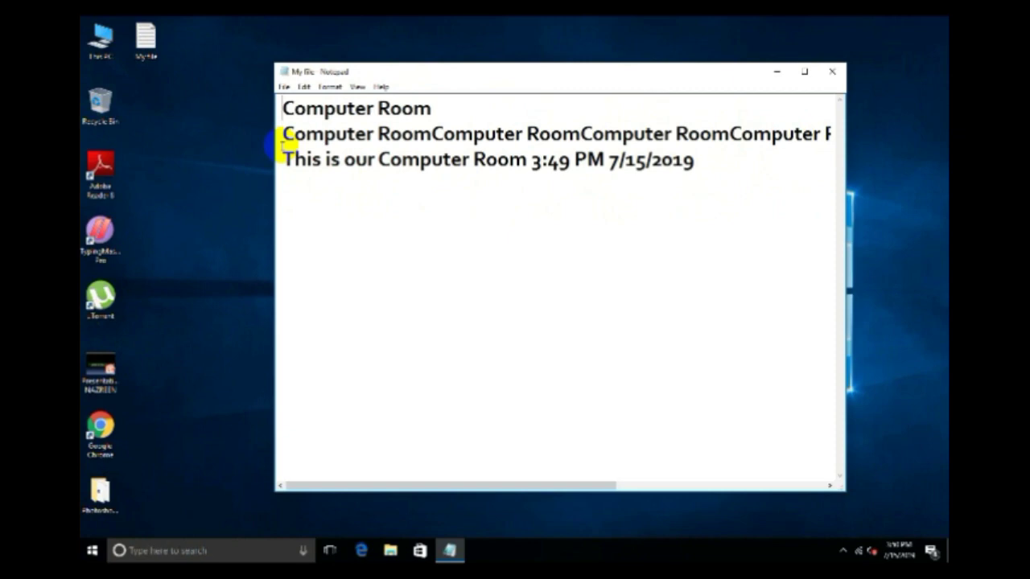
left_click(290, 107)
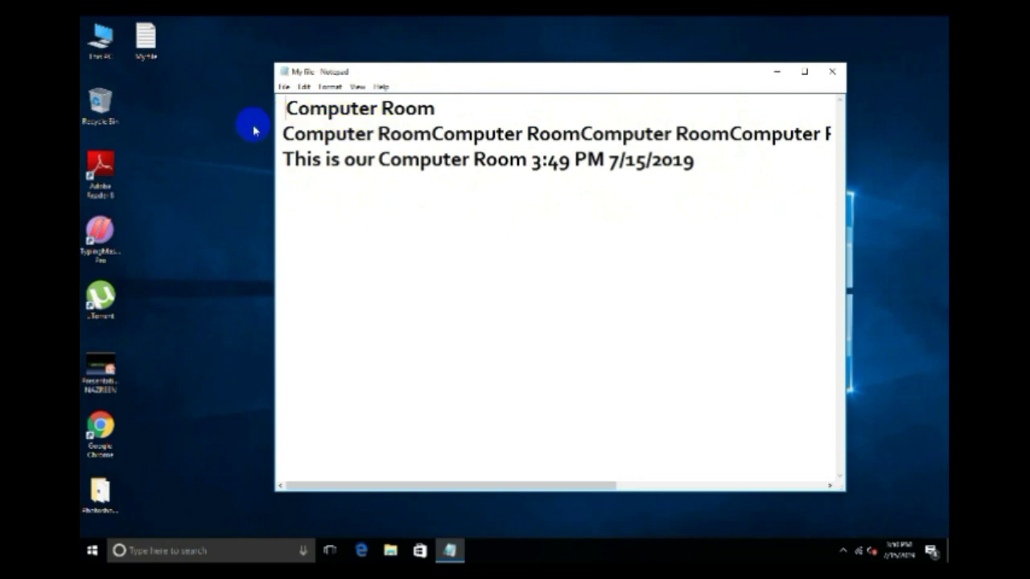
key("Return")
key("Return")
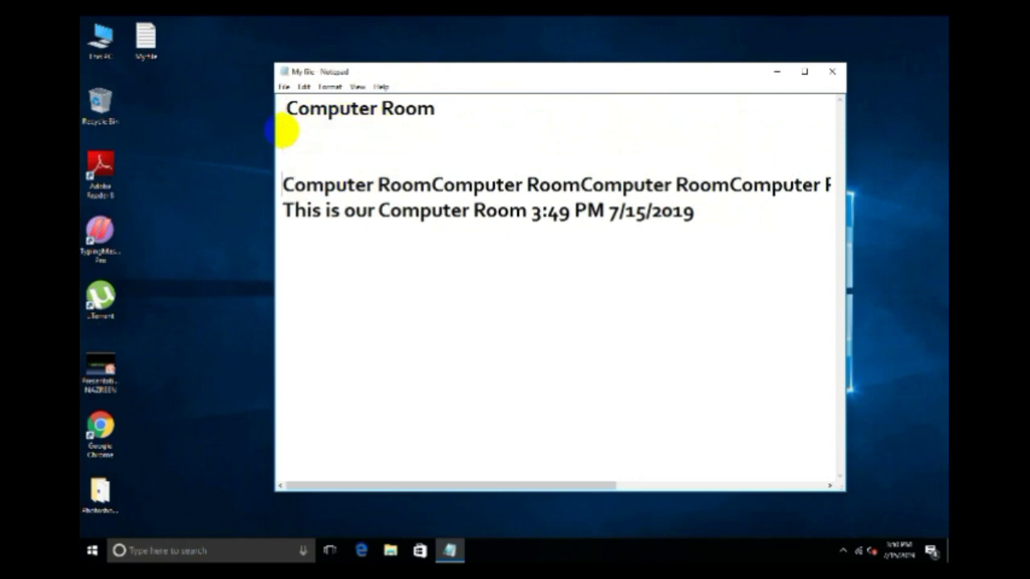
key("BackSpace")
key("BackSpace")
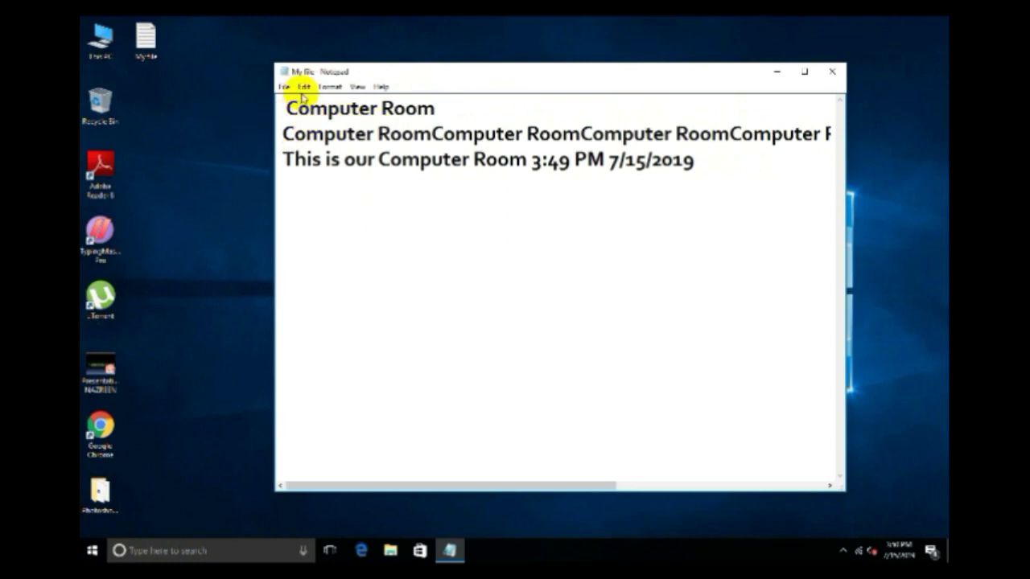
left_click(302, 87)
mouse_move(326, 87)
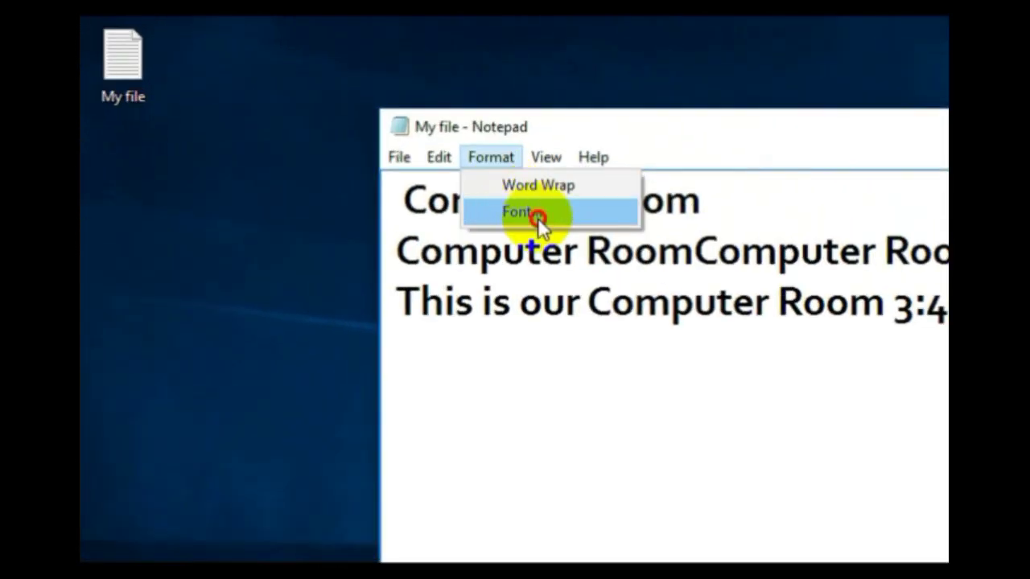
Apply the Edwardian Script ITC font, Regular style, size 48 to the text.
left_click(537, 218)
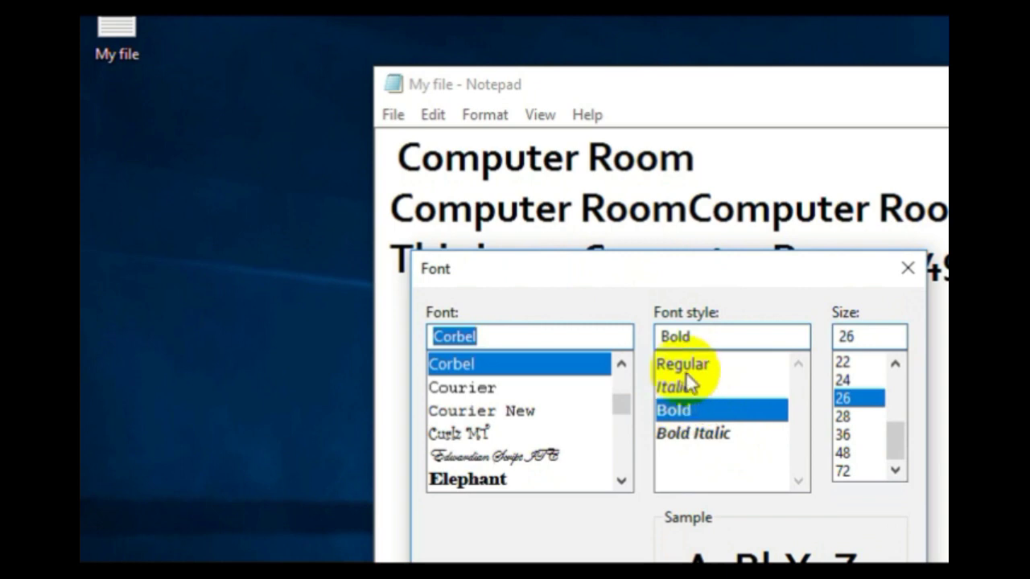
left_click(684, 370)
left_click(545, 456)
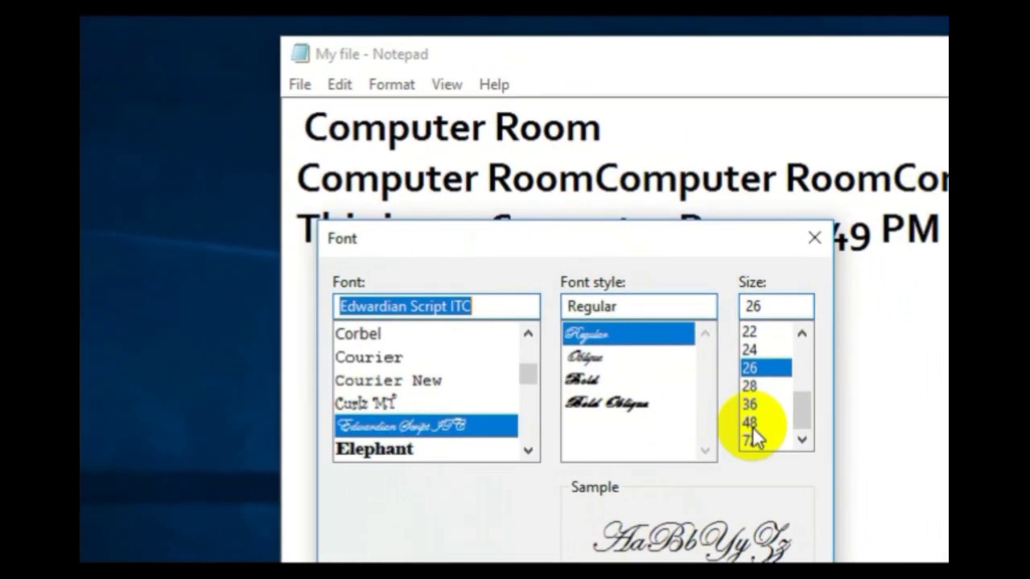
left_click(749, 423)
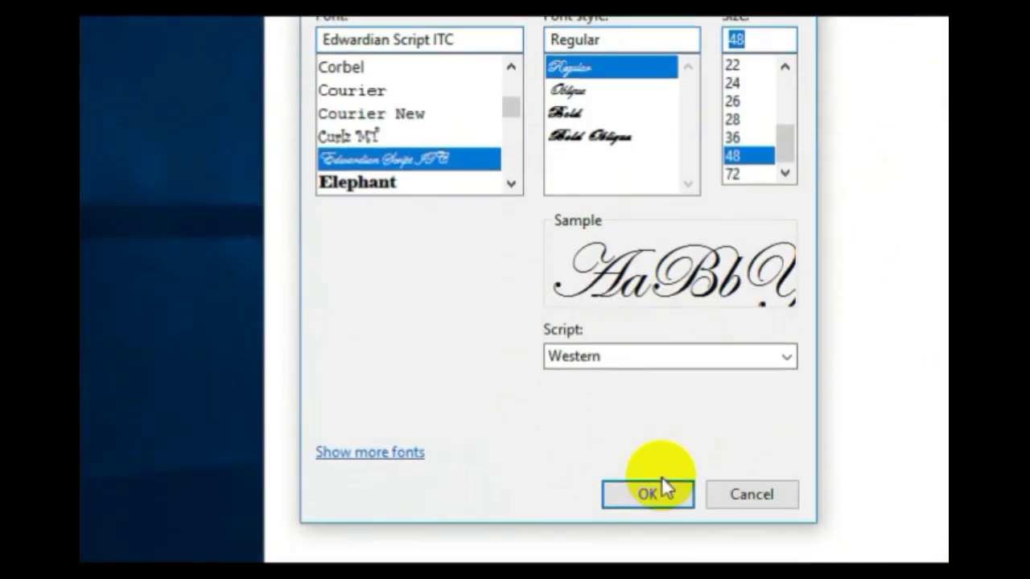
left_click(651, 449)
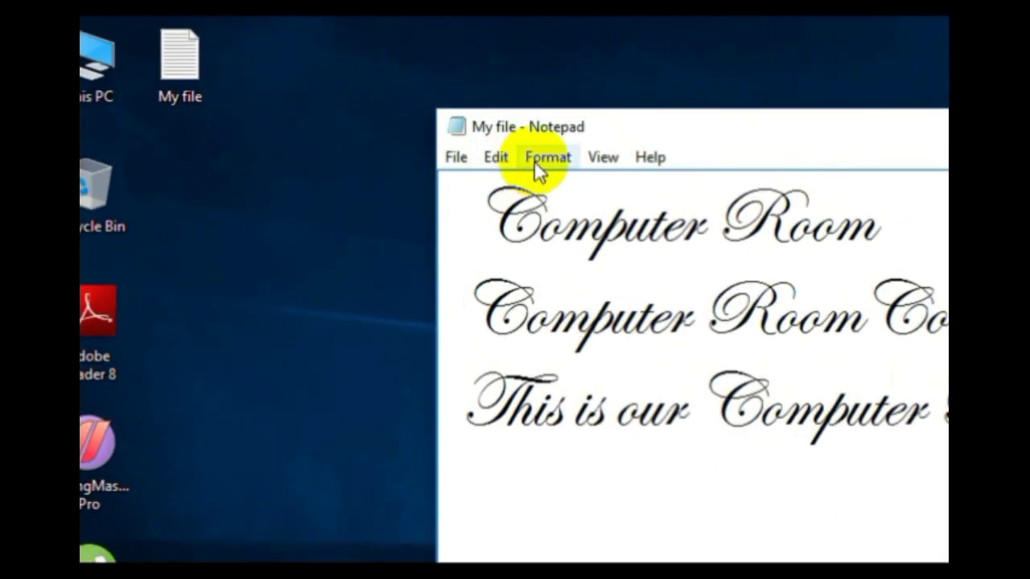
Save 'My file' from the File menu.
left_click(330, 86)
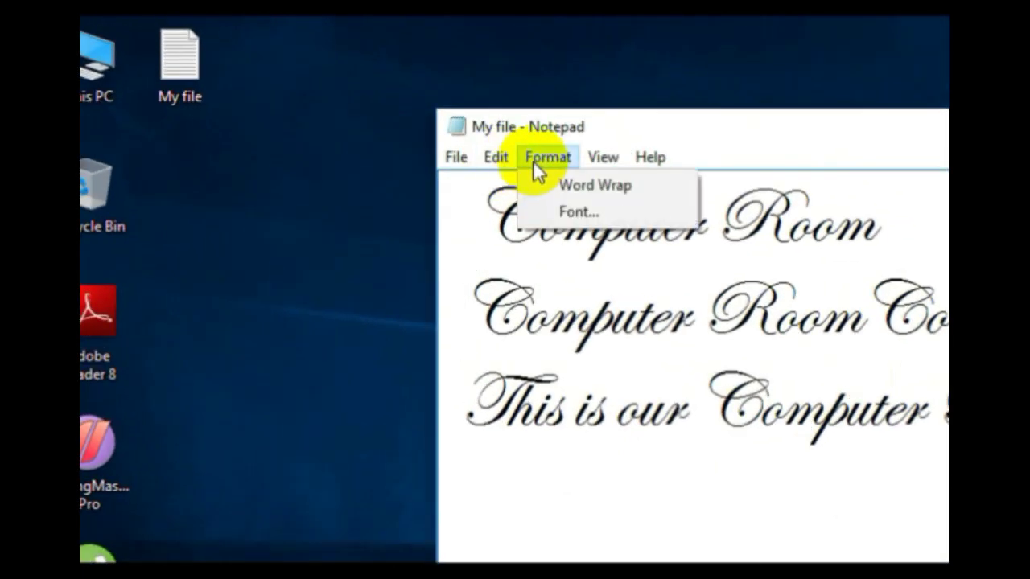
mouse_move(304, 87)
mouse_move(467, 161)
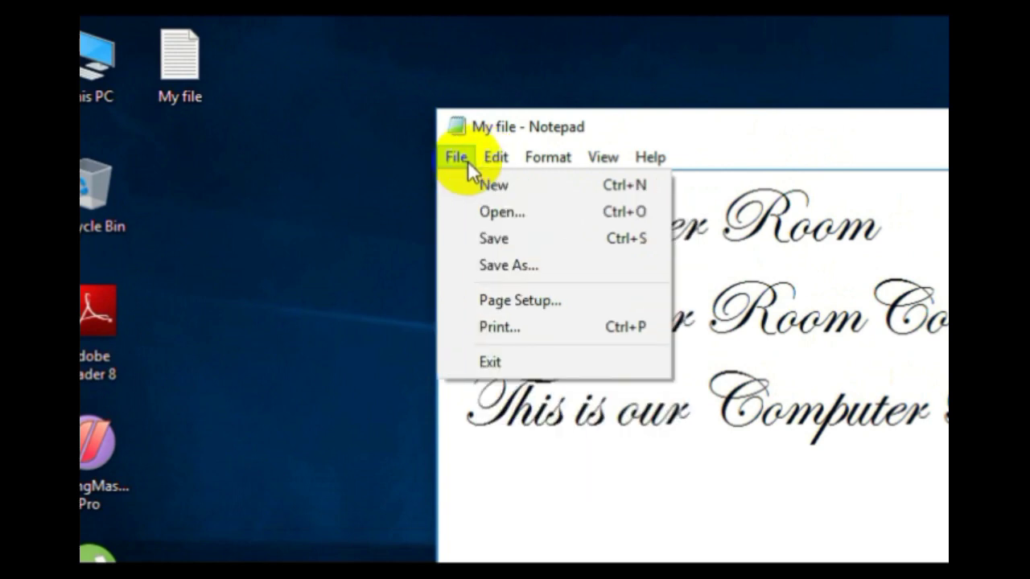
left_click(454, 160)
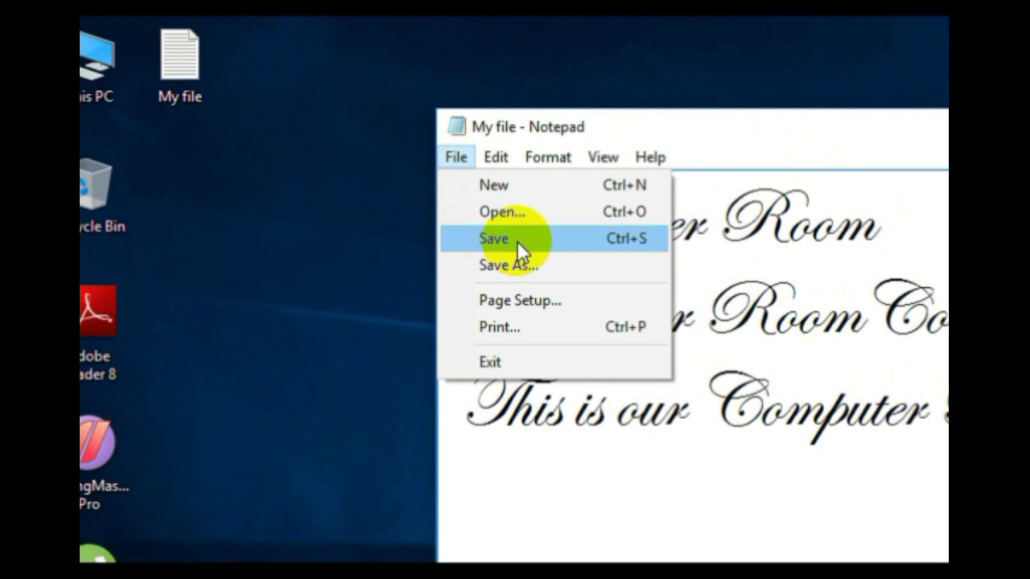
left_click(534, 241)
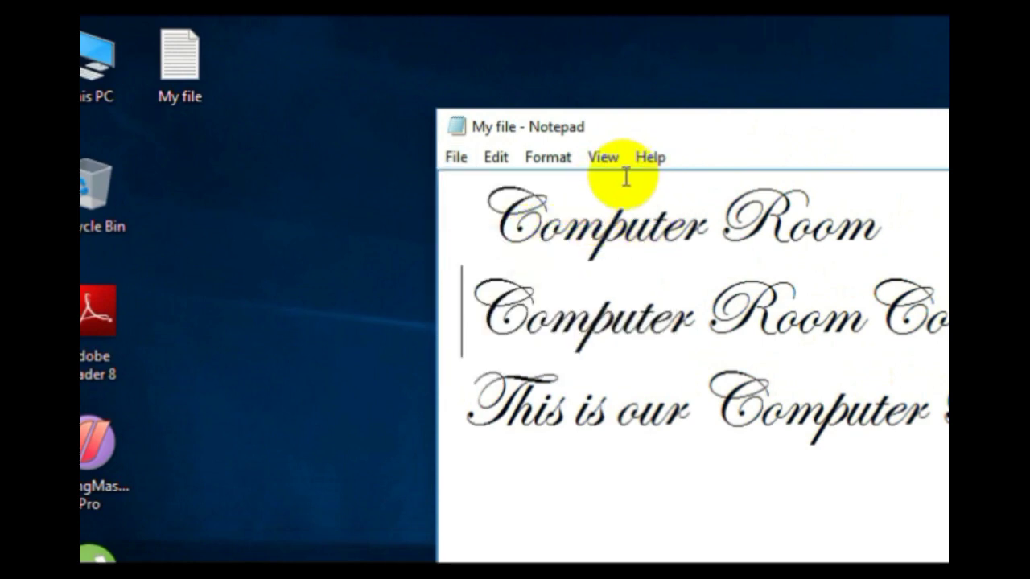